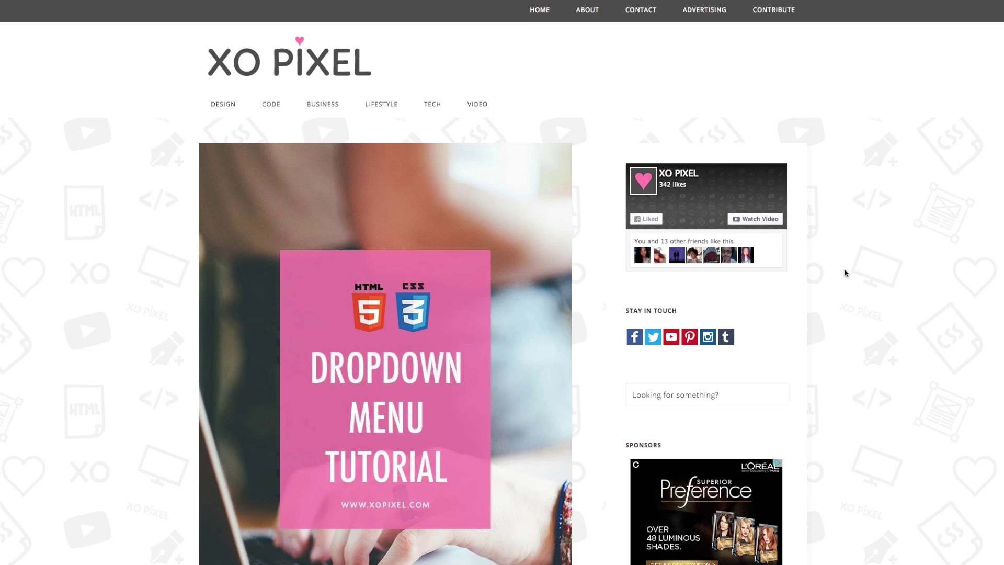
scroll(846, 273, "down", 1)
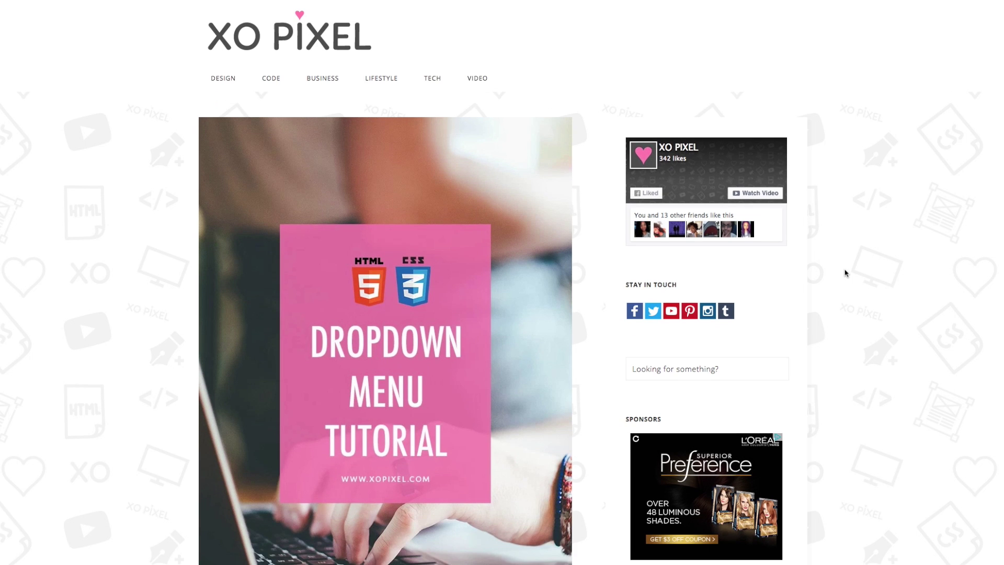
scroll(845, 273, "down", 1)
scroll(846, 273, "down", 2)
scroll(846, 273, "down", 1)
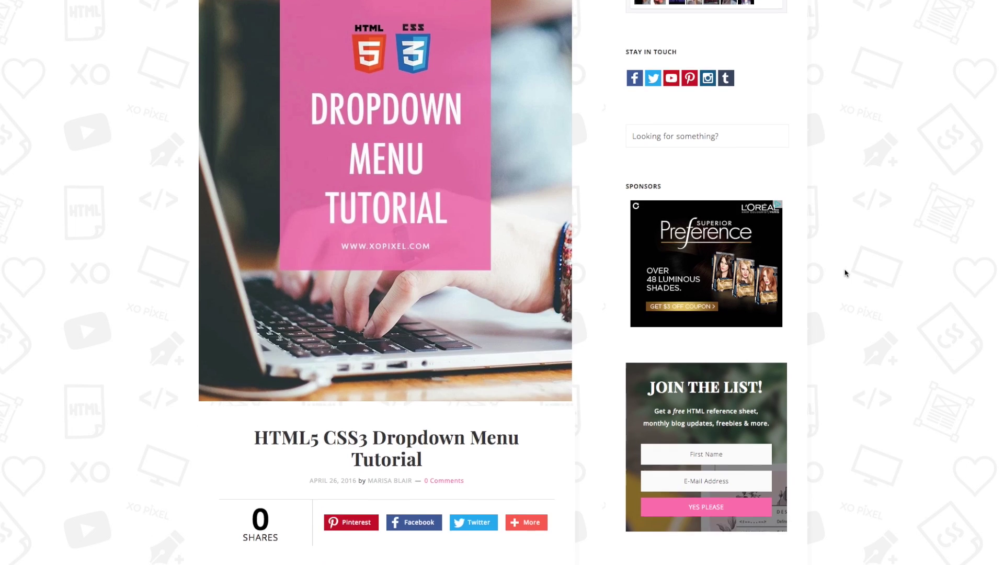
scroll(845, 273, "down", 1)
scroll(845, 273, "down", 2)
scroll(846, 273, "down", 2)
scroll(846, 273, "down", 1)
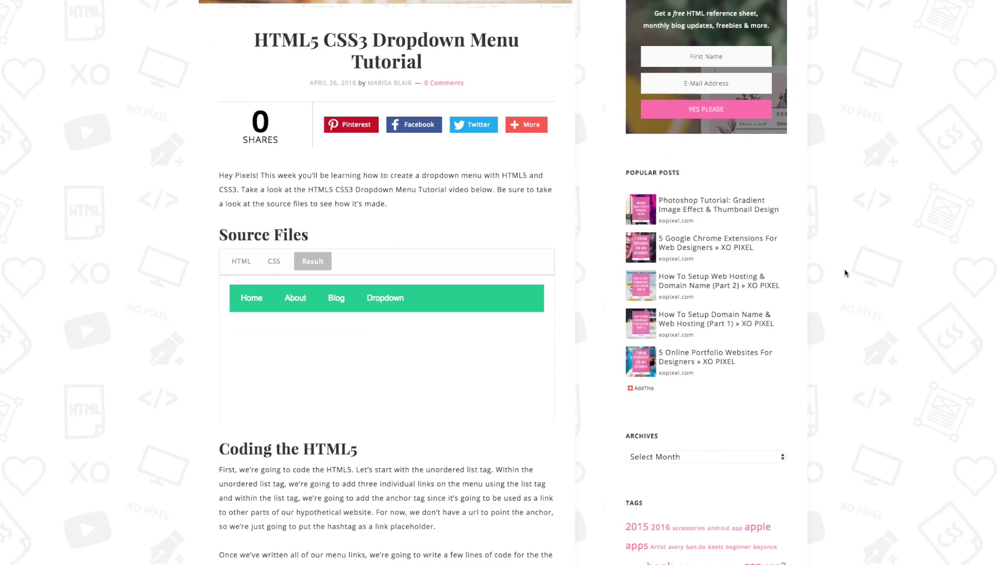
scroll(846, 274, "down", 1)
scroll(846, 274, "down", 1)
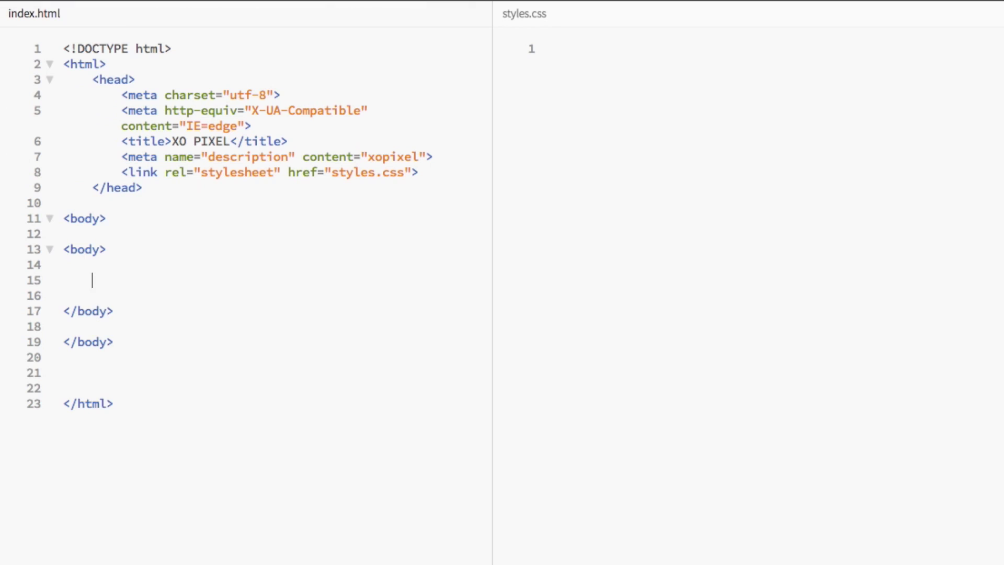
type("<")
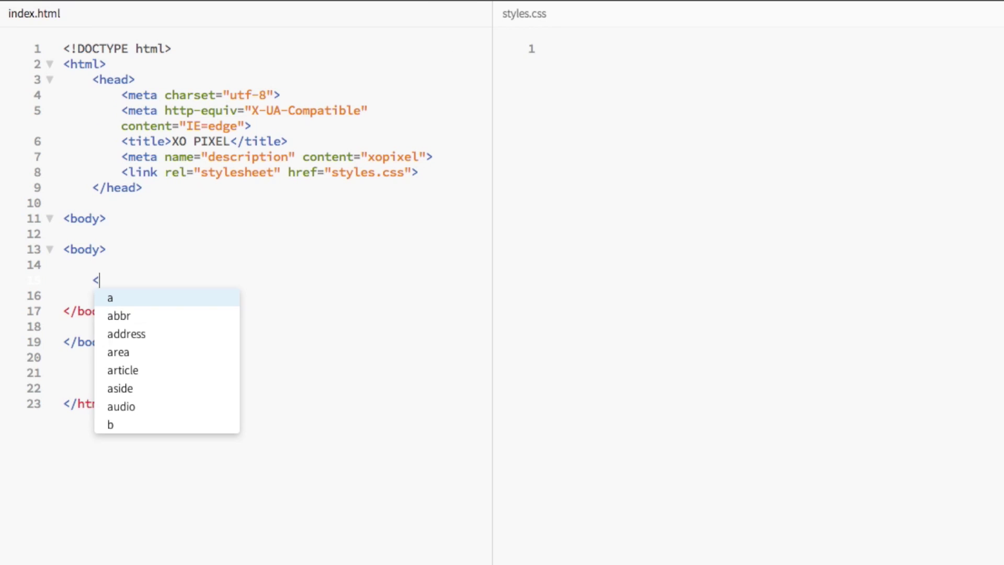
type("ul")
Add a <ul> to the body with Home, About and Blog items, each linking to #
key("Return")
key("Return")
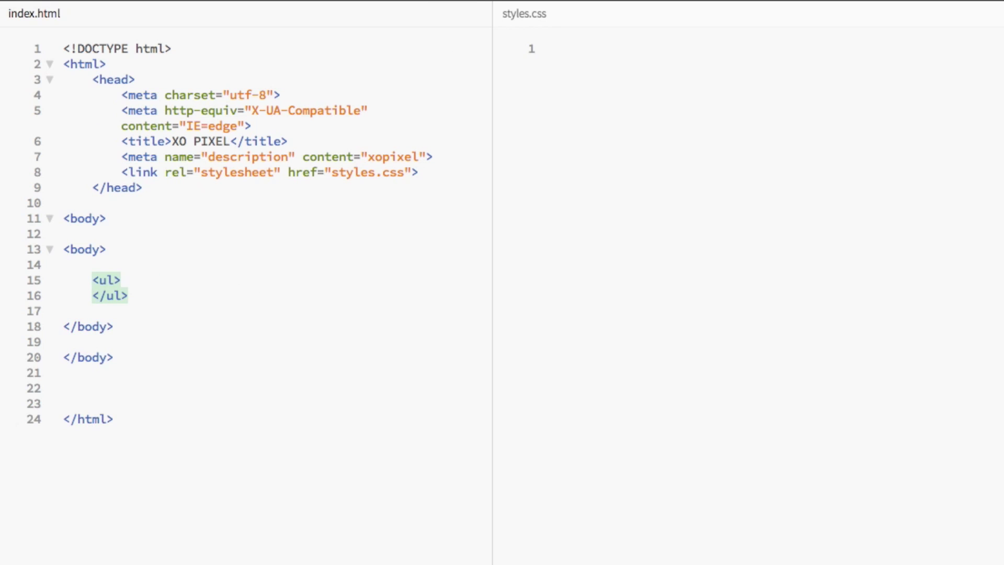
key("End")
key("Return")
type("<")
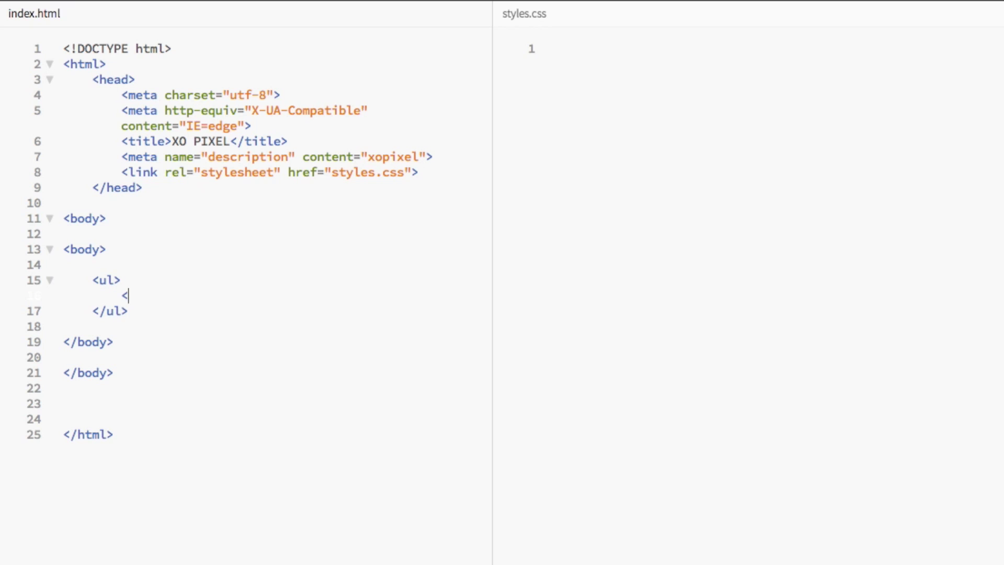
type("li")
key("Return")
type("<a hr")
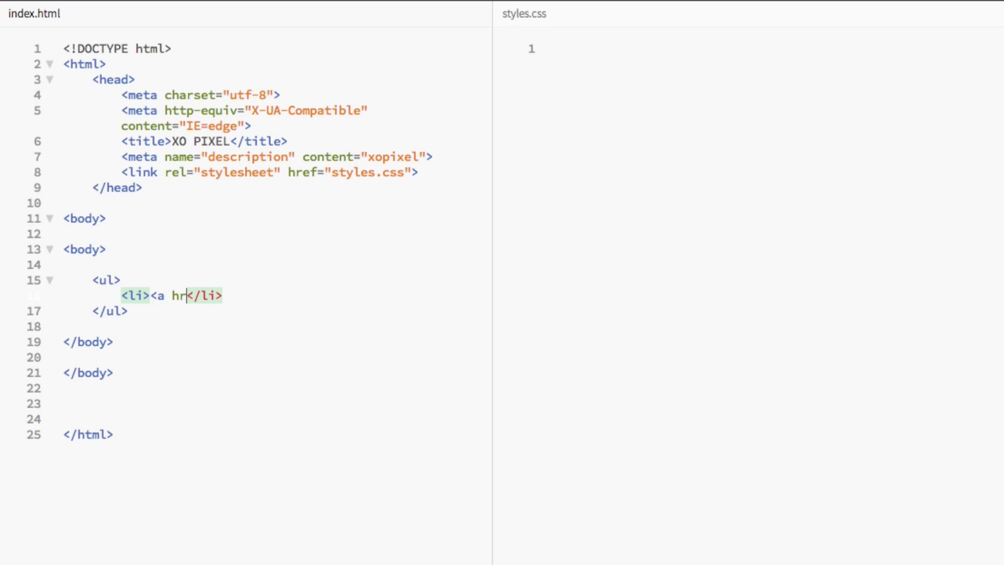
type("ef=")
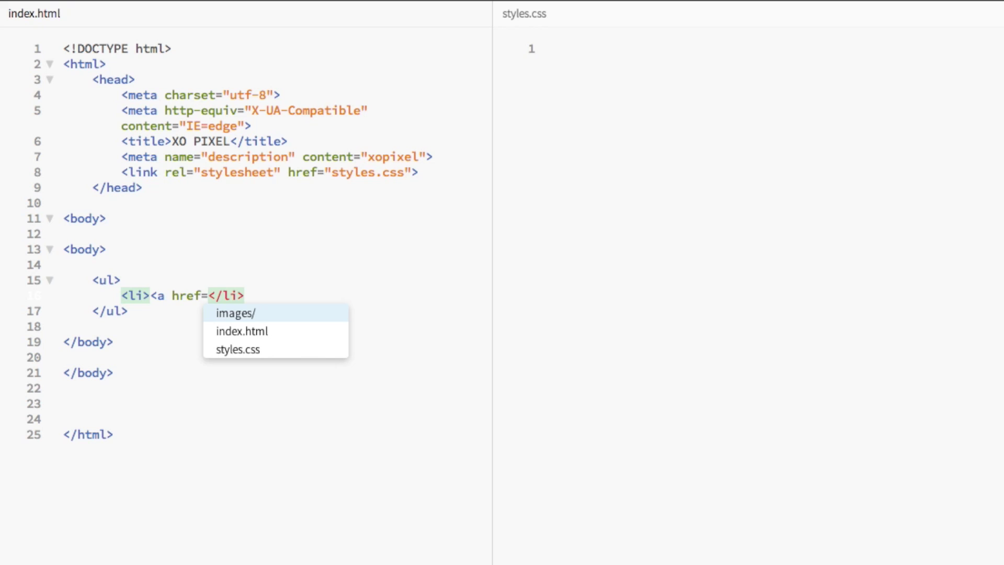
type("\"#\">")
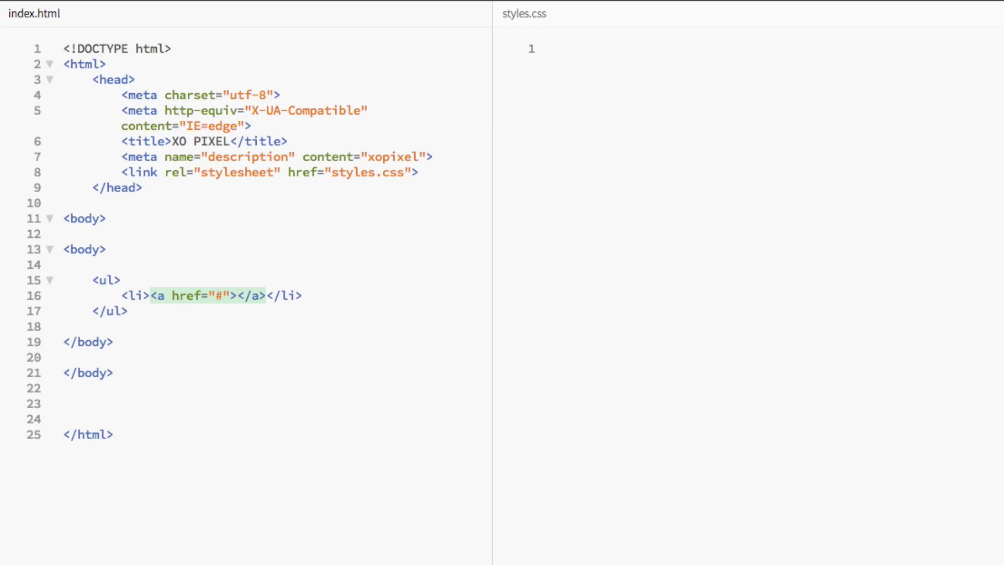
type("Home")
left_click(356, 295)
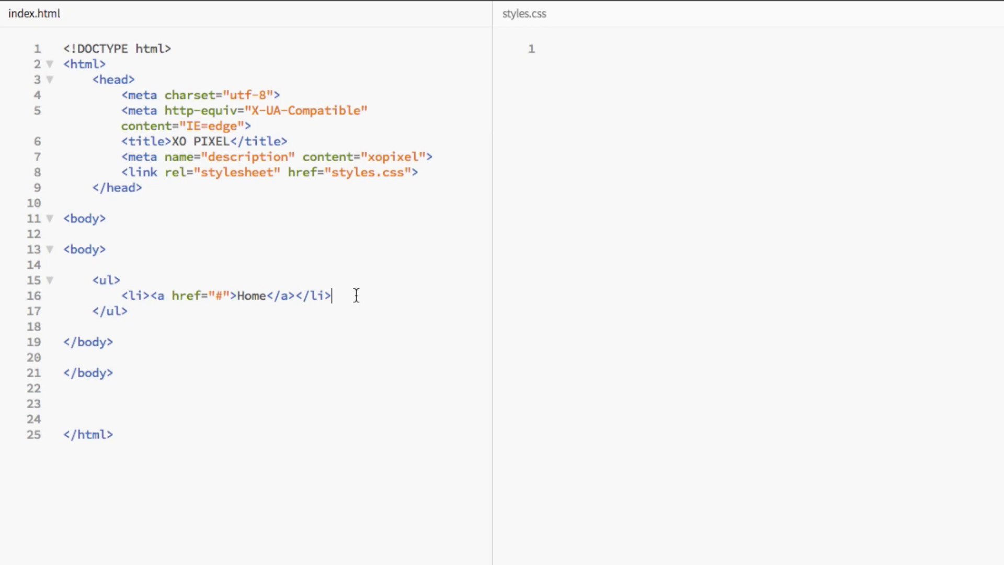
key("Return")
type("<li")
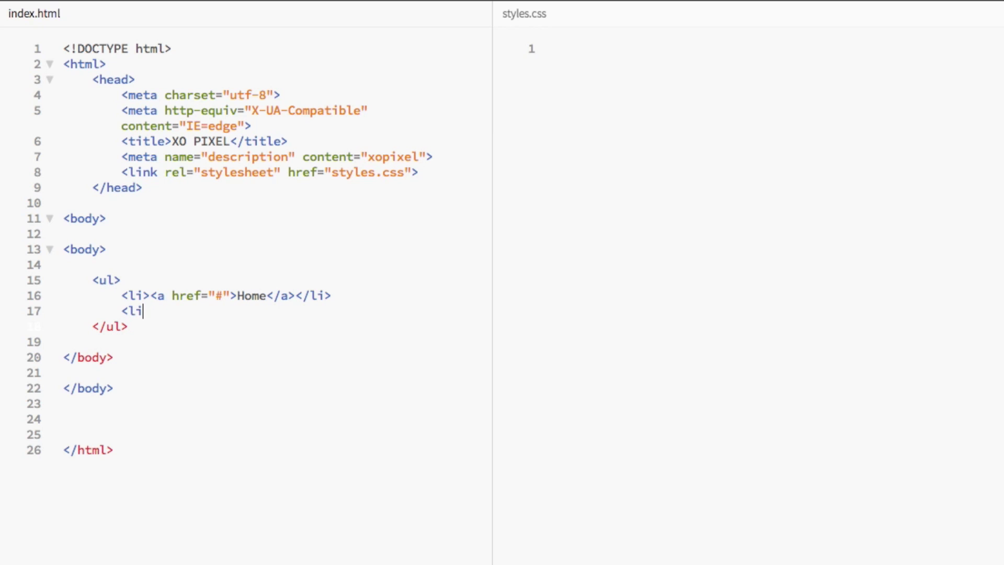
type("><a hre")
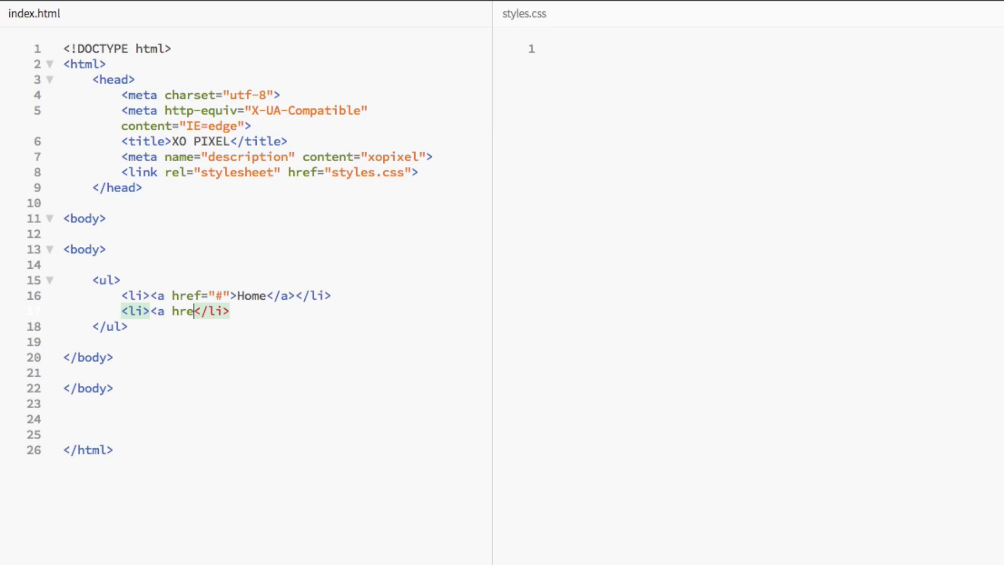
type("f=\"#\"")
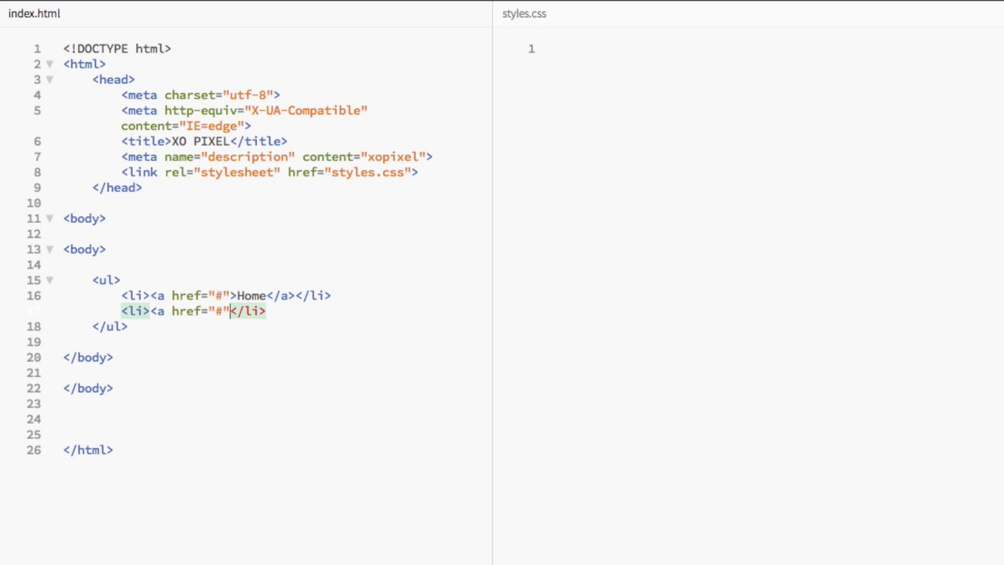
type(">About</a>")
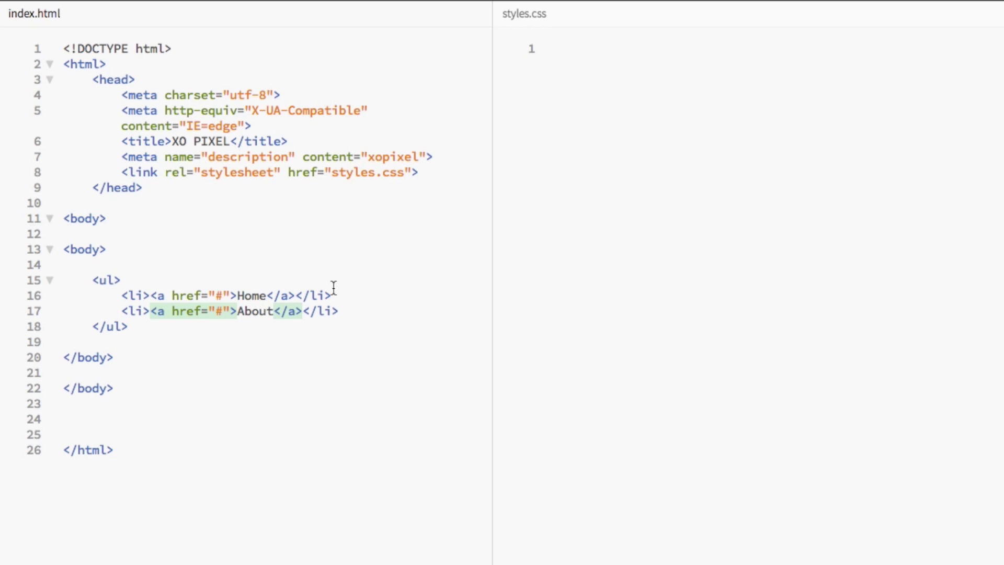
left_click(353, 309)
key("Return")
type("<")
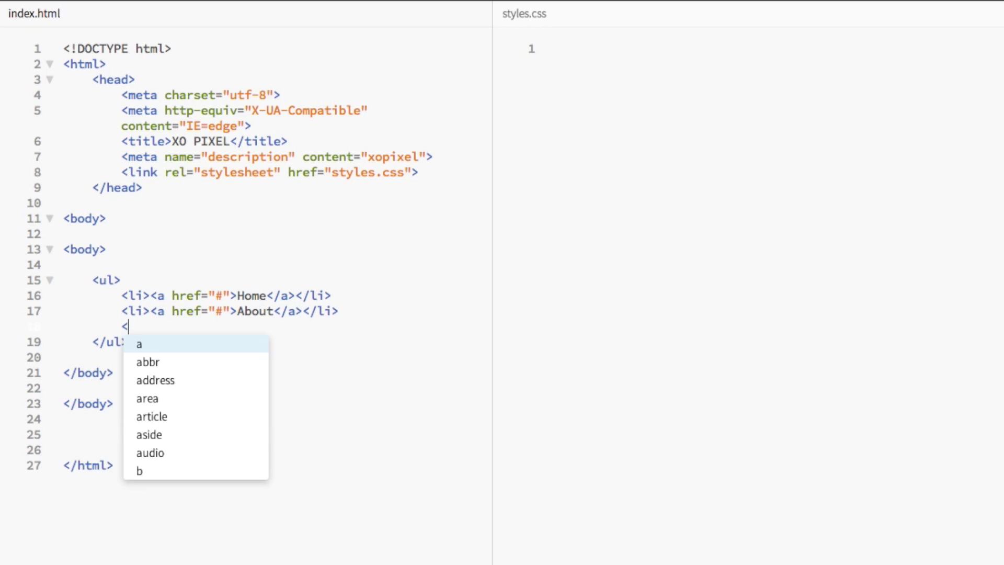
type("li><a ")
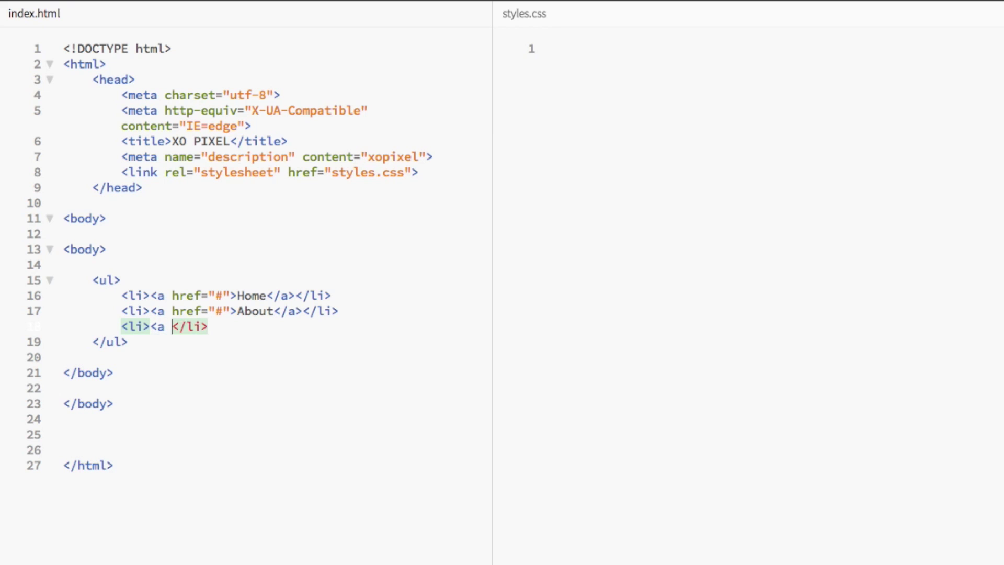
type("href=\"")
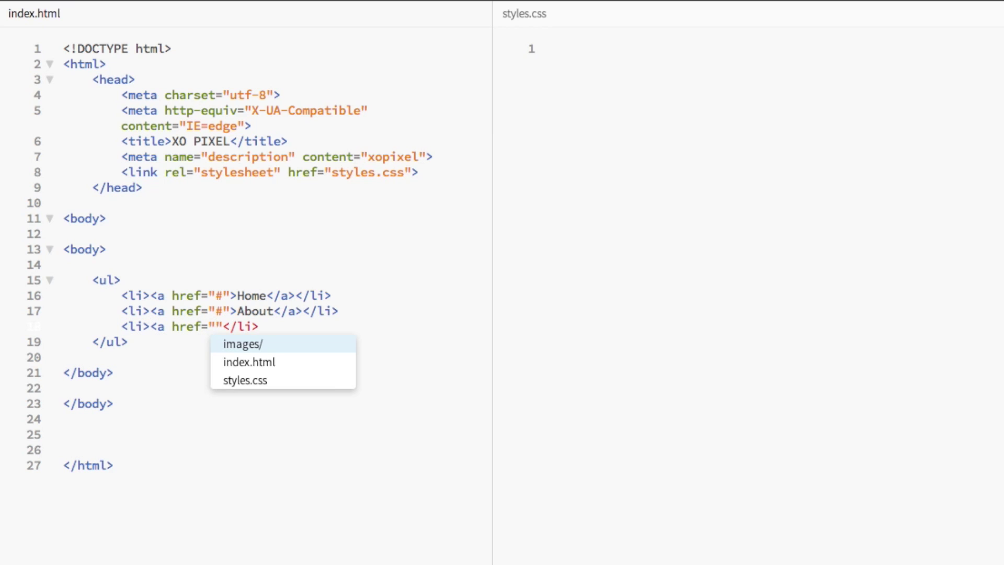
type("#\">")
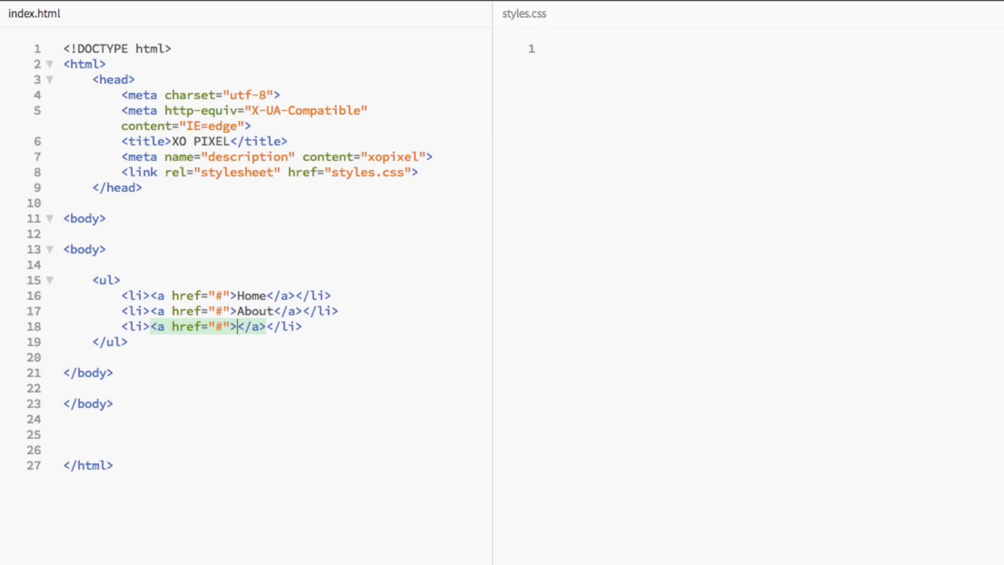
type("Blog")
left_click(350, 324)
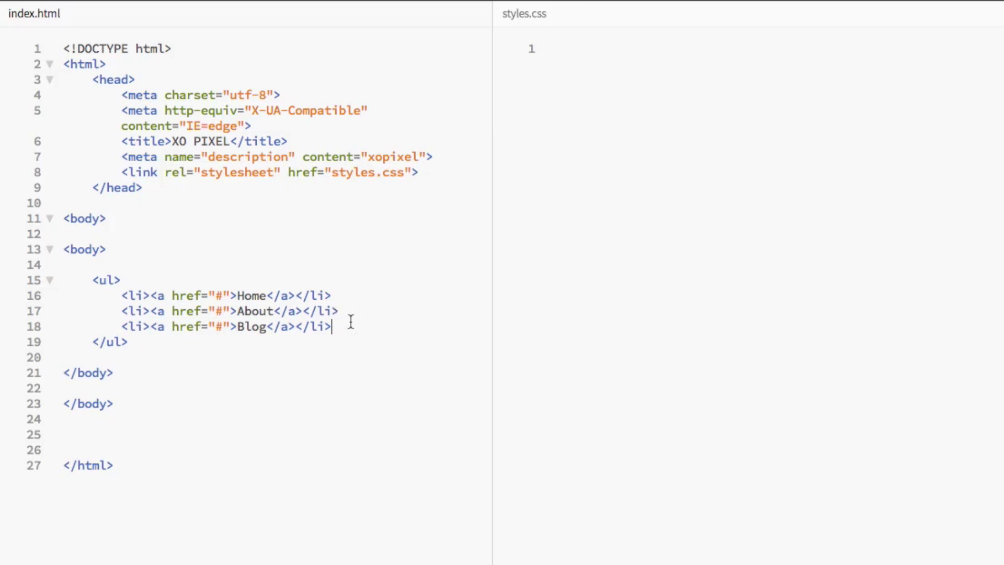
Add a fourth list item with class dropdown holding a 'Dropdown' link classed dropdown-btn
key("Return")
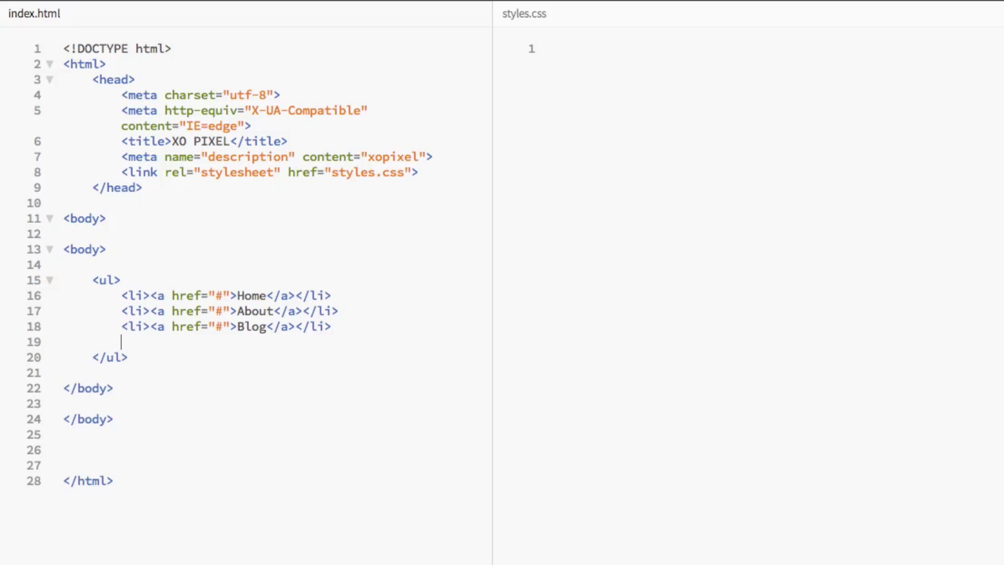
type("<li class=\"")
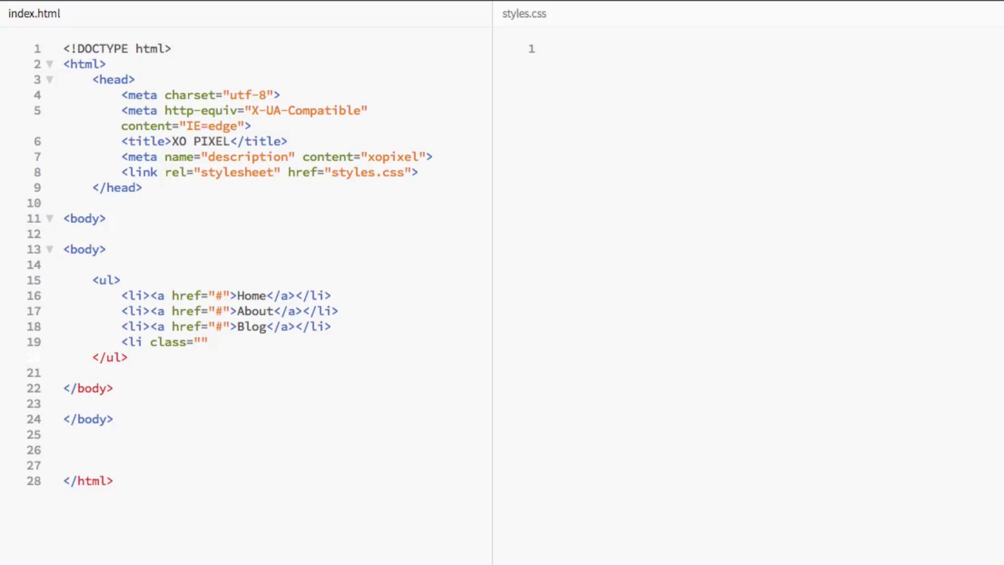
type("dropdown\"><a href")
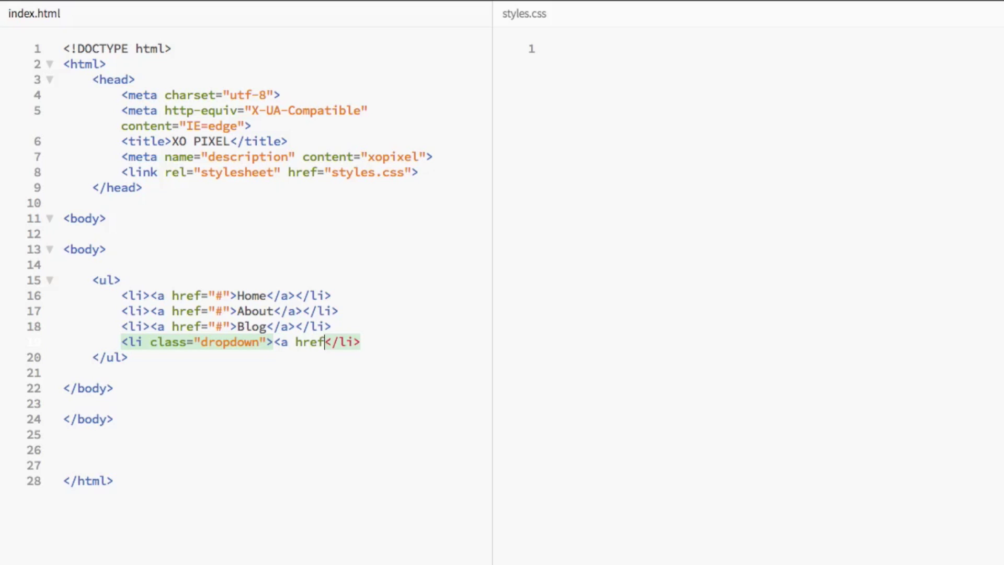
type("=\"#\"")
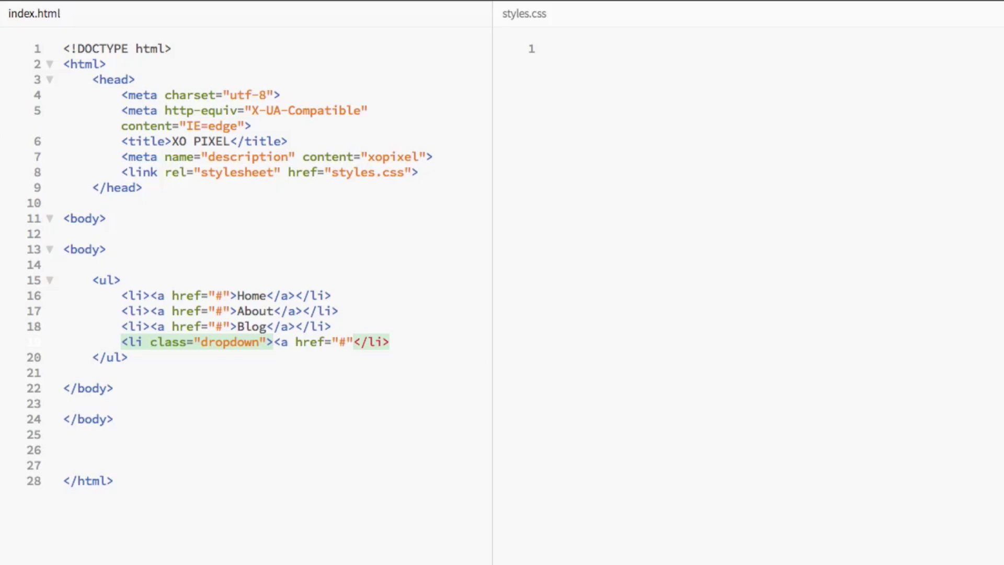
type(" class=\"")
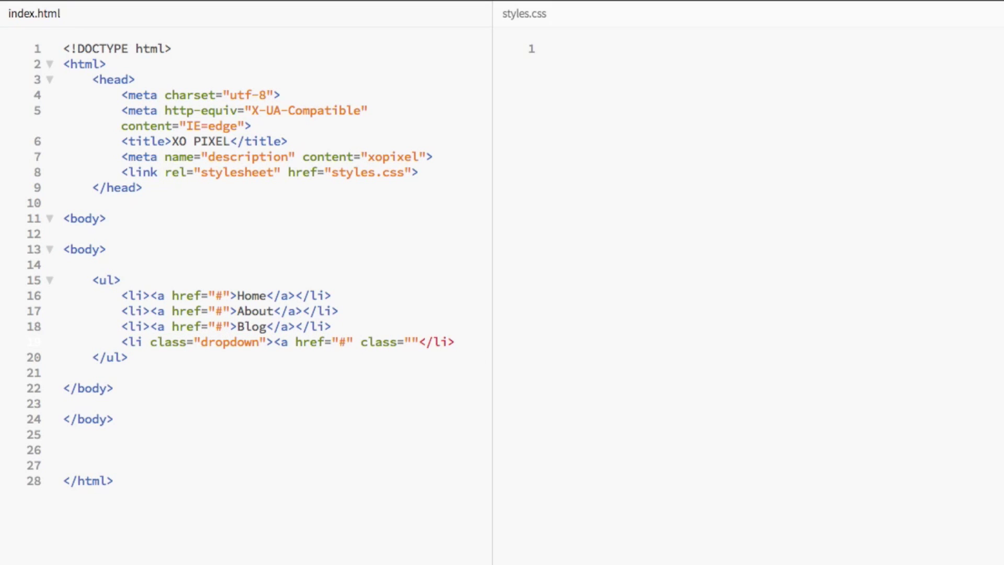
type("drop")
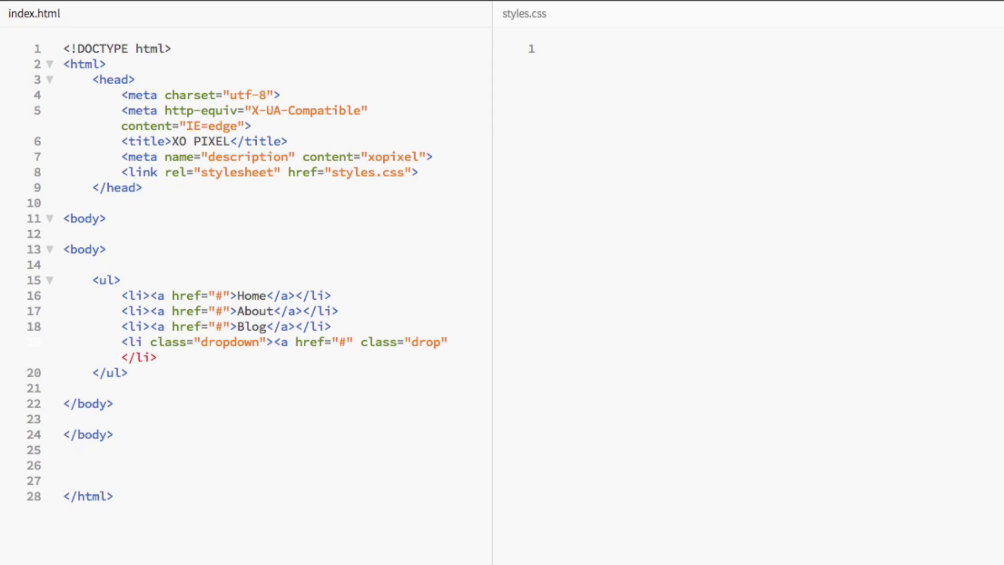
type("down-")
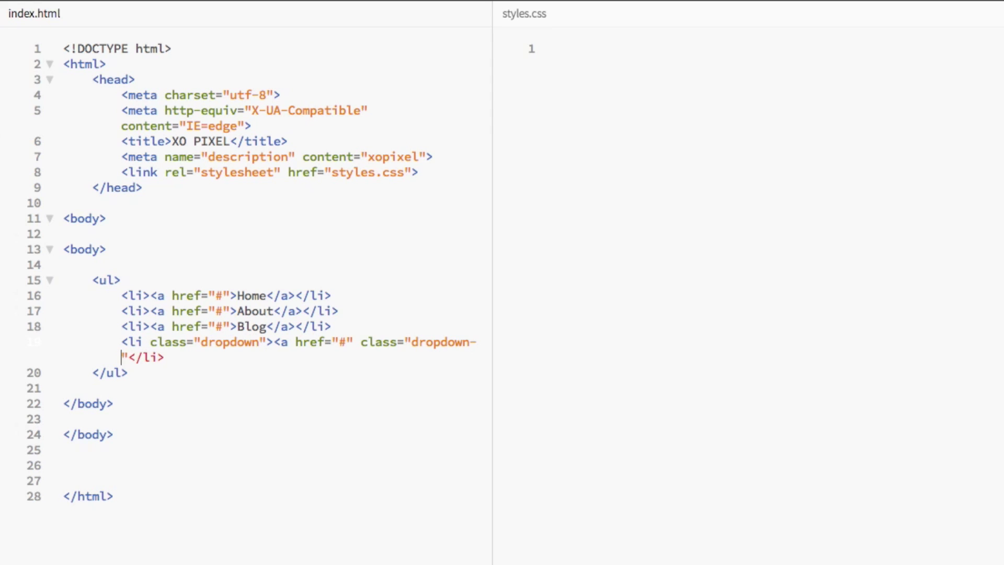
type("btn\">")
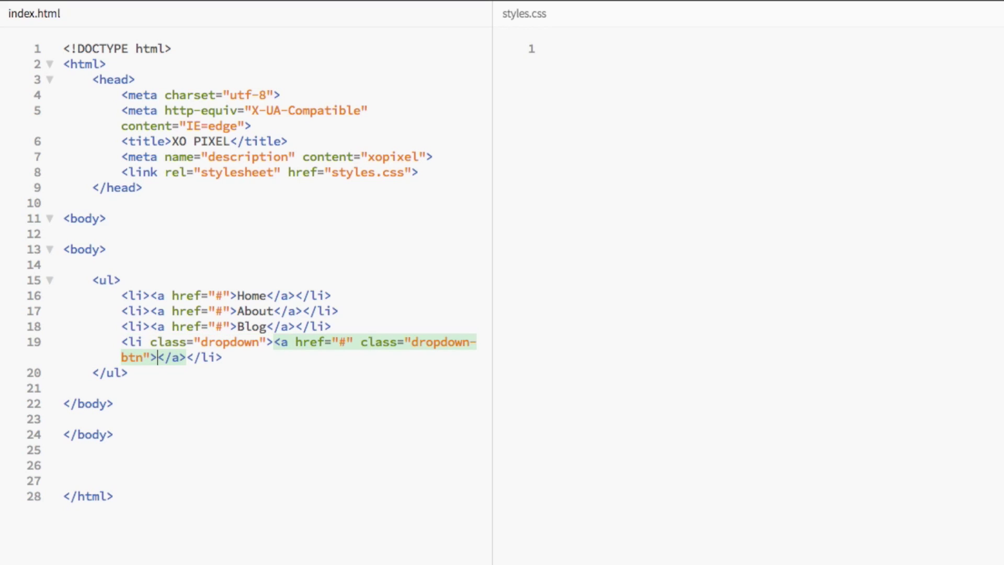
type("Drop")
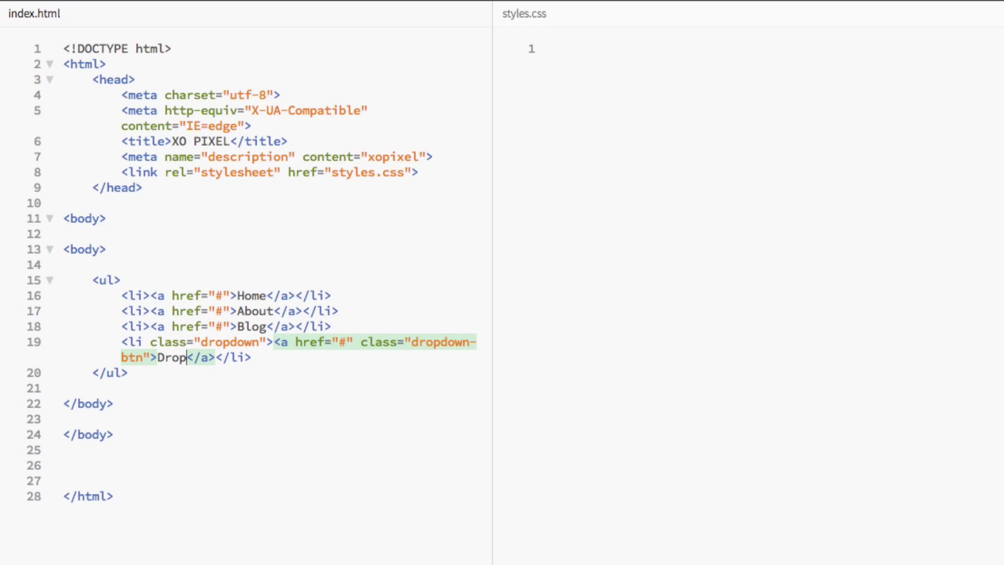
type("down")
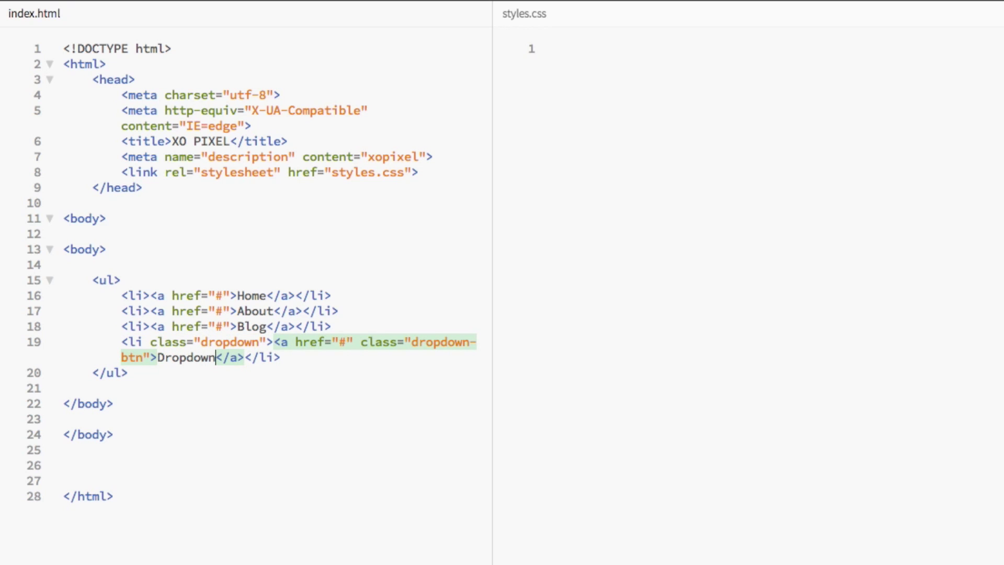
Nest a dropdown-menu div with Link 1 to Link 4 inside the Dropdown item
key("Right")
key("Right")
key("Right")
key("Return")
type("<div")
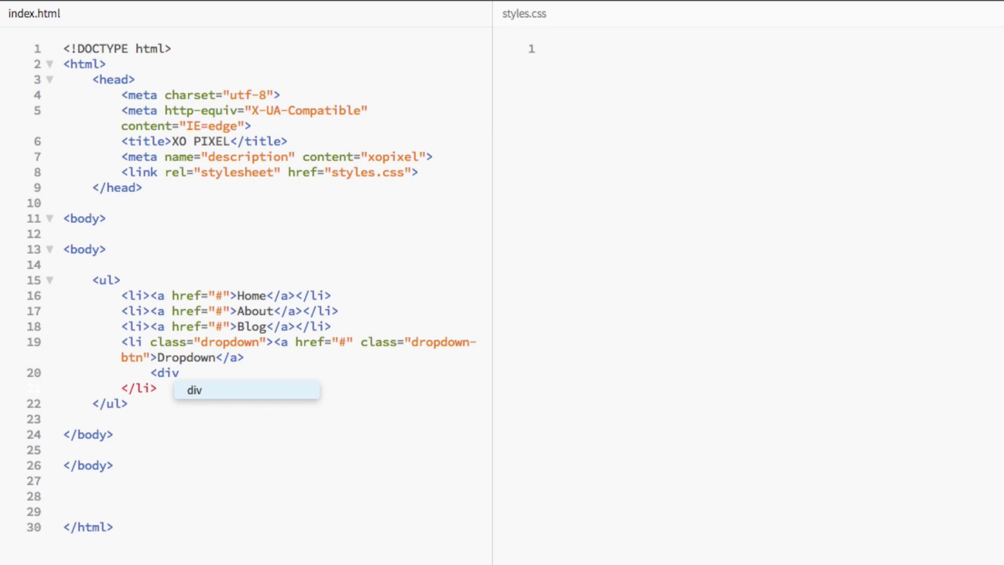
type(" class=\"dropdown-")
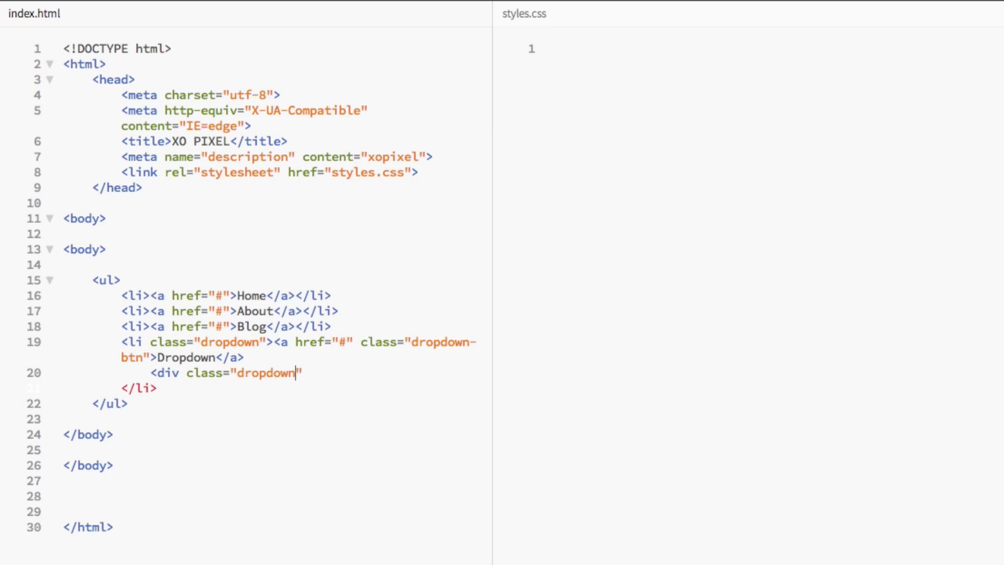
type("menu\"></div>")
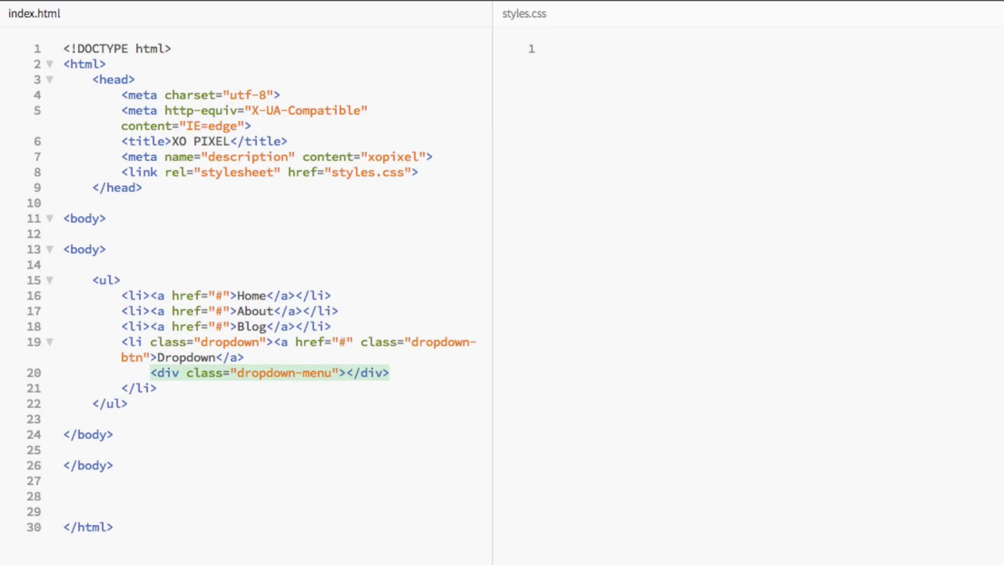
key("Return")
key("Return")
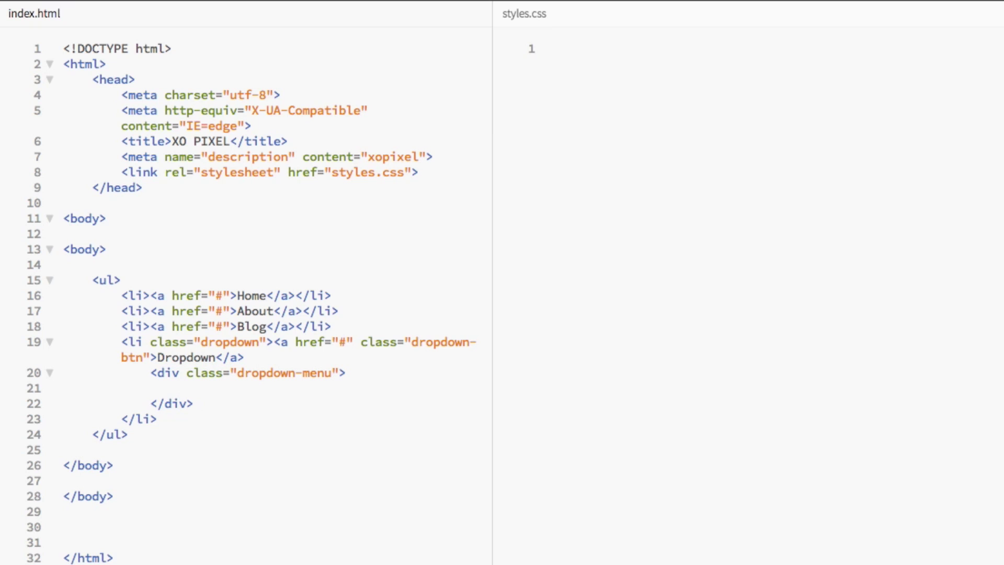
type("<a href=\"#\">Link 1</a>")
key("End")
key("Return")
type("<a href=\"")
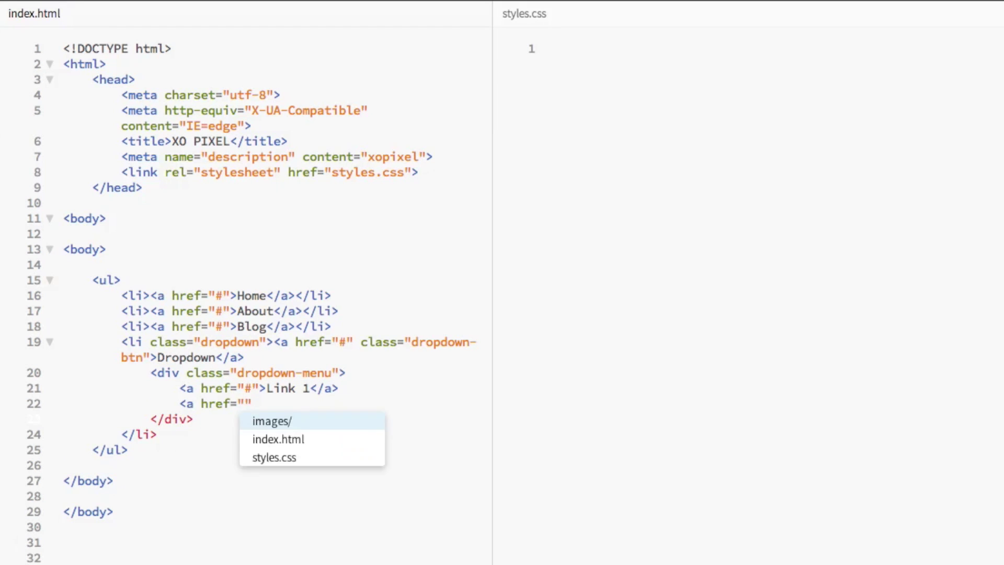
type("#\">Link 2</a>")
key("End")
key("Return")
type("<a href=\"#\">Link 3")
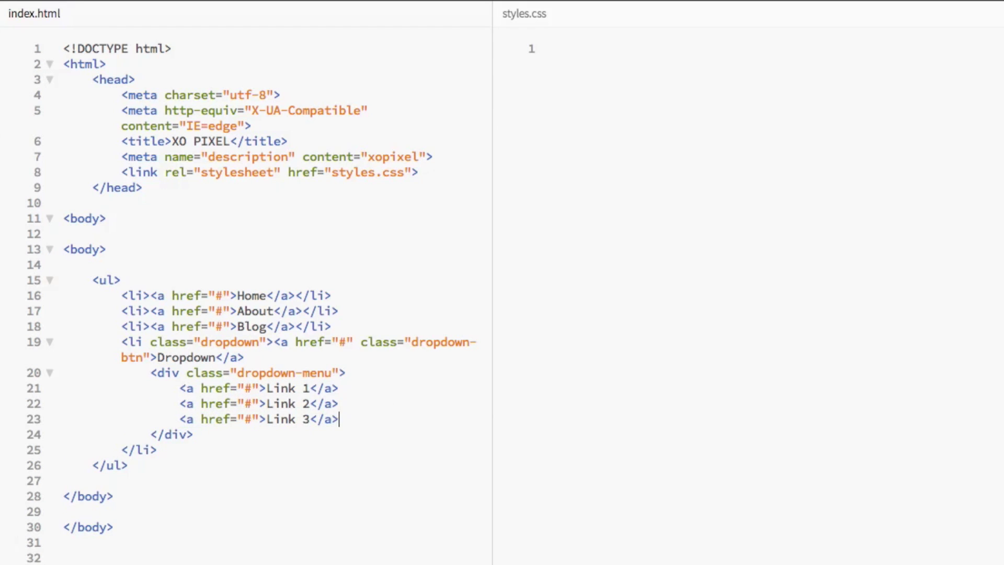
key("Return")
type("<a href=\"#\">Link 4")
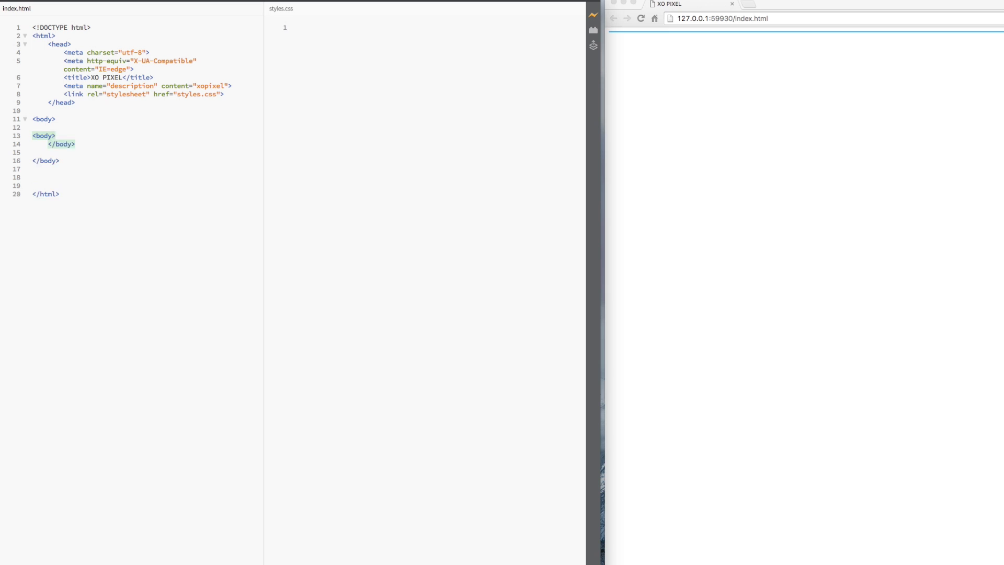
Type the menu list with Home, About and Blog items under the body tag
key("Return")
type("<ul>")
key("Return")
type("<li><a href=")
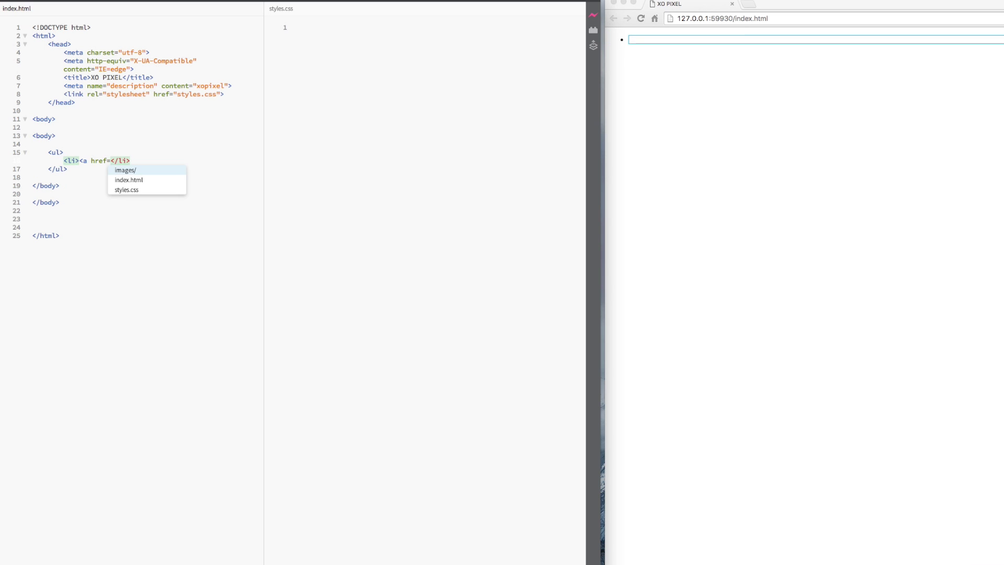
type("\"#\">Home</a>")
key("End")
key("Return")
type("<li><a href=\"#\">About")
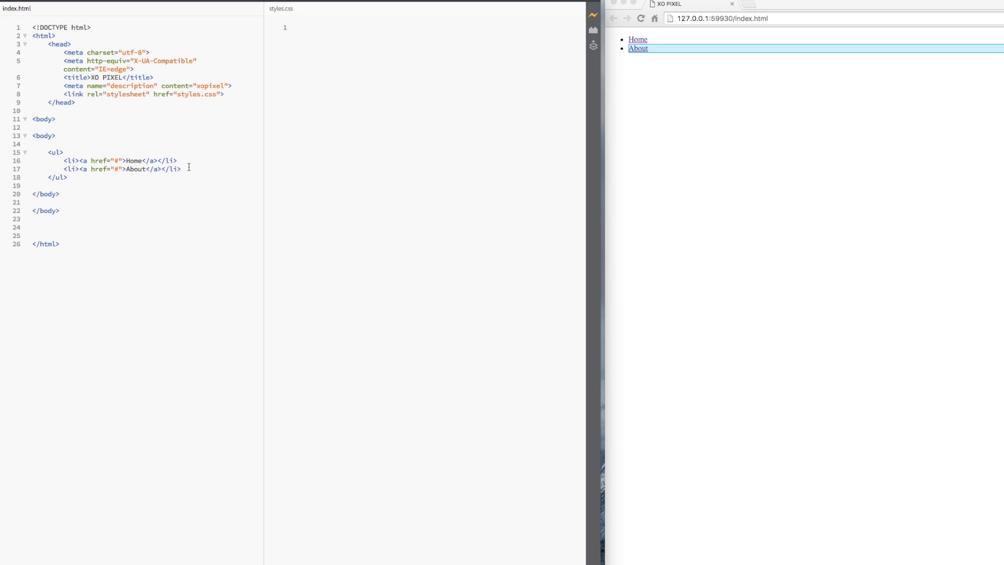
key("Return")
type("<li><a href=\"#\">Blog</a></li>")
Add the Dropdown item with a dropdown-menu container holding Link 1 to Link 4
key("End")
key("Return")
type("<li class=\"")
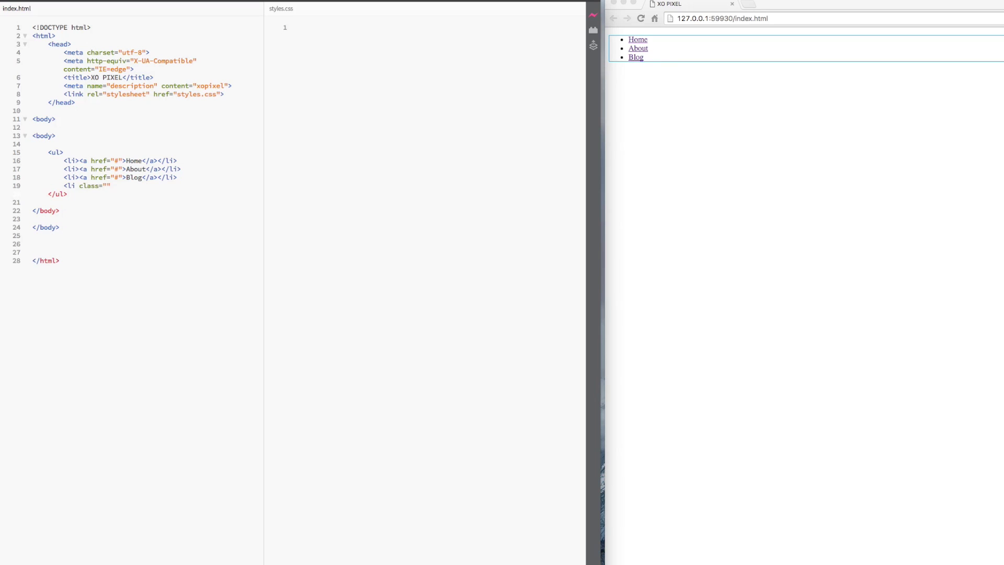
type("dropdown\"><a href=\"#\"")
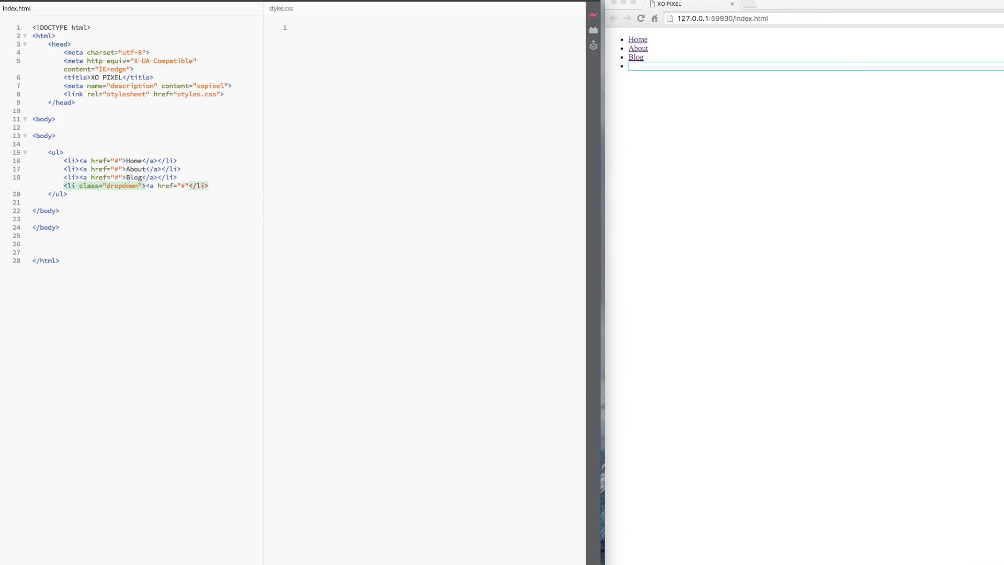
type(" class=\"drop")
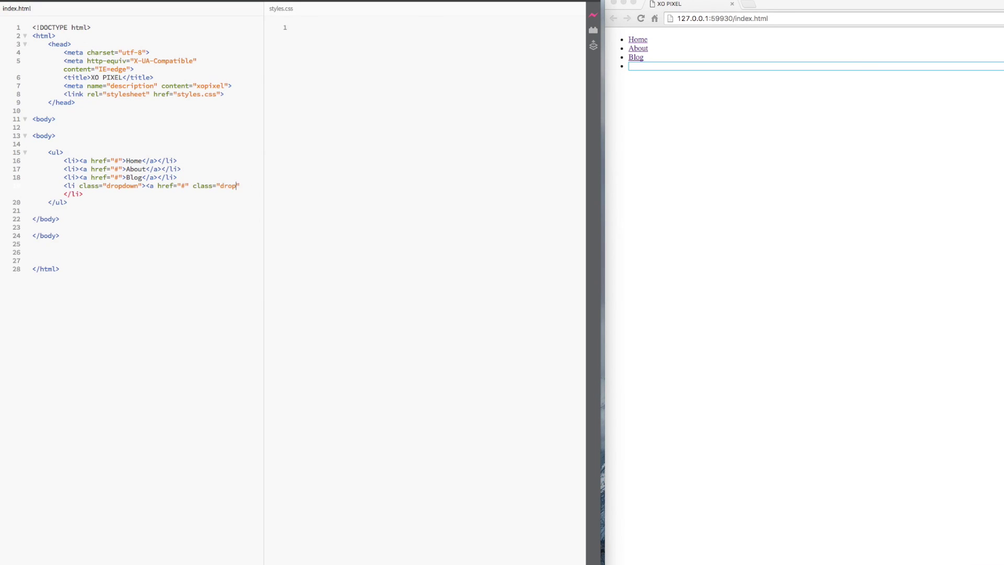
type("down-btn\">Dropdown</a>")
key("Return")
key("Return")
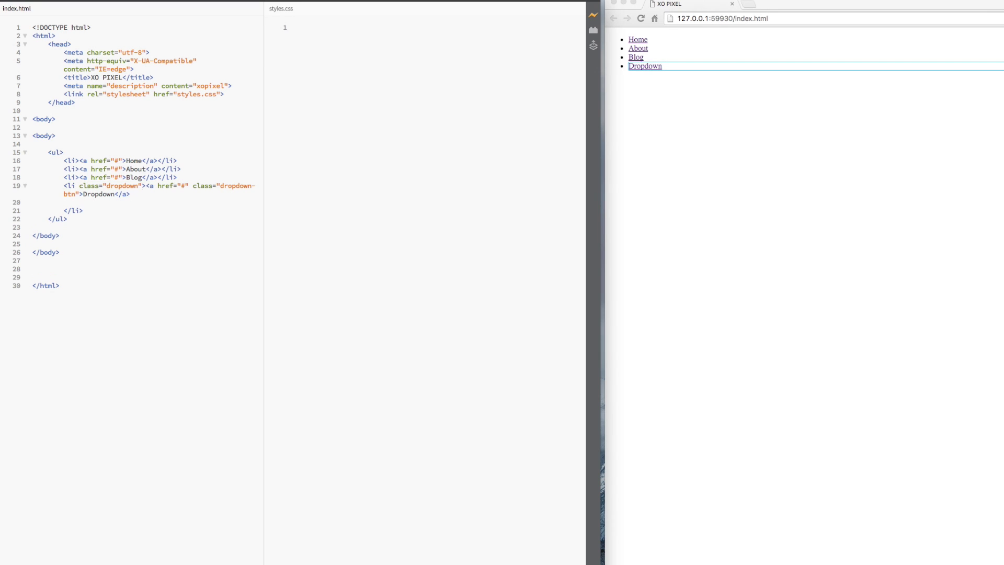
type("<div")
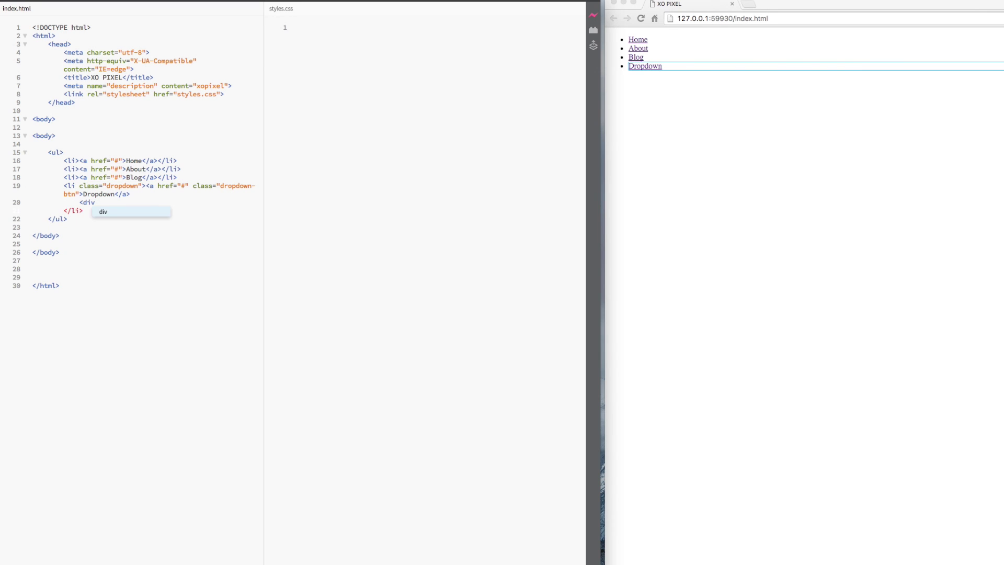
type(" class=\"dropdown-menu\">")
key("Return")
type("<a href")
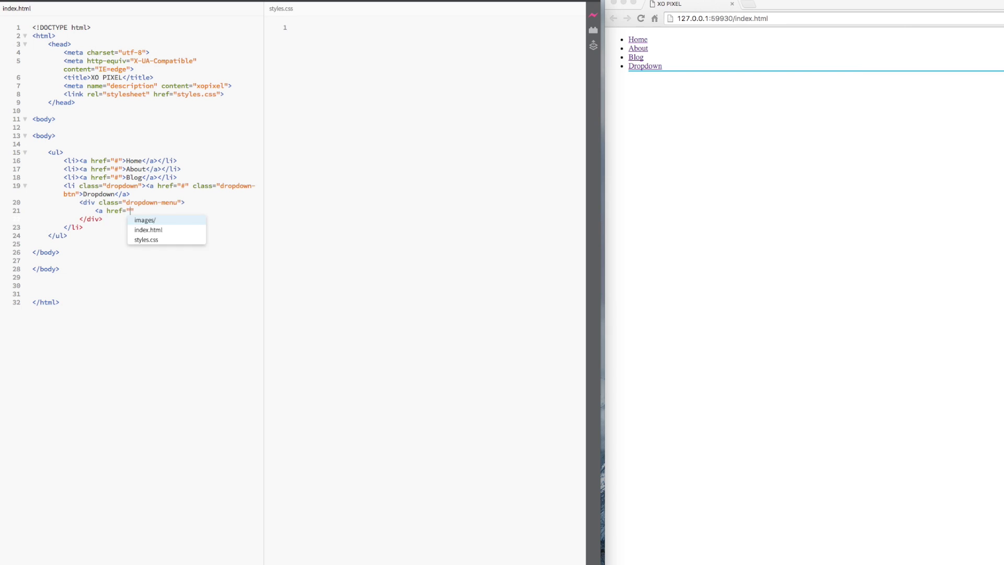
type("=\"#\">Link 1</a>")
key("super+d")
key("super+d")
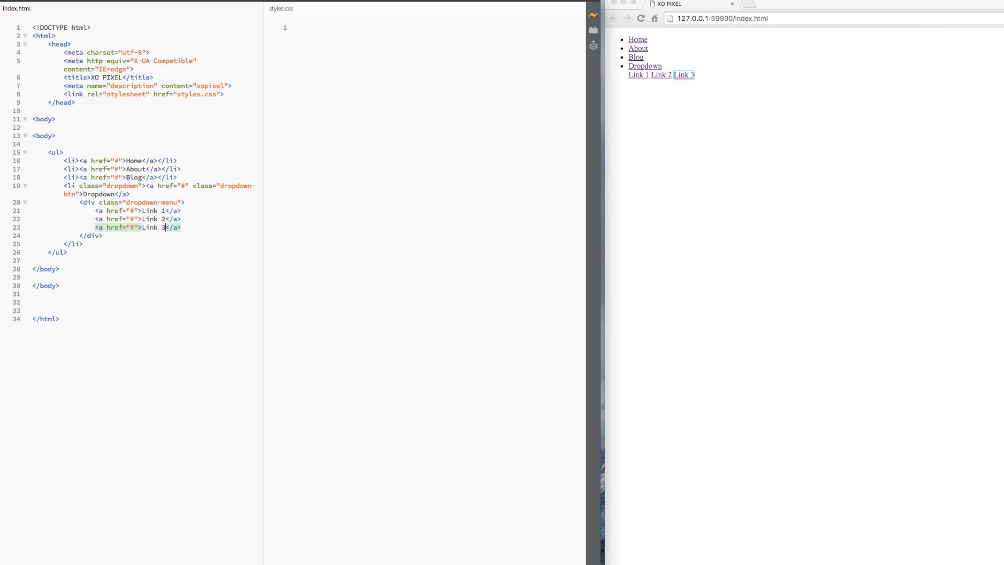
type("<a href=\"#\">Link 4</a>")
left_click(631, 55)
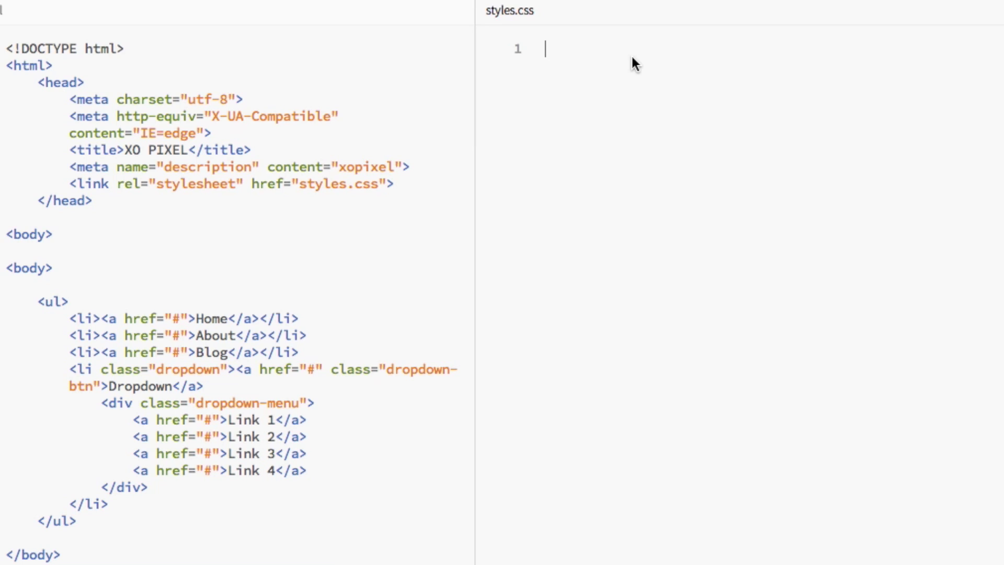
type("body")
type(" {")
Write a body rule: font-family 'Arial', sans-serif; max-width 960px; margin 0 auto; padding 20px
key("Return")
type("font")
key("Down")
key("Return")
type("'A")
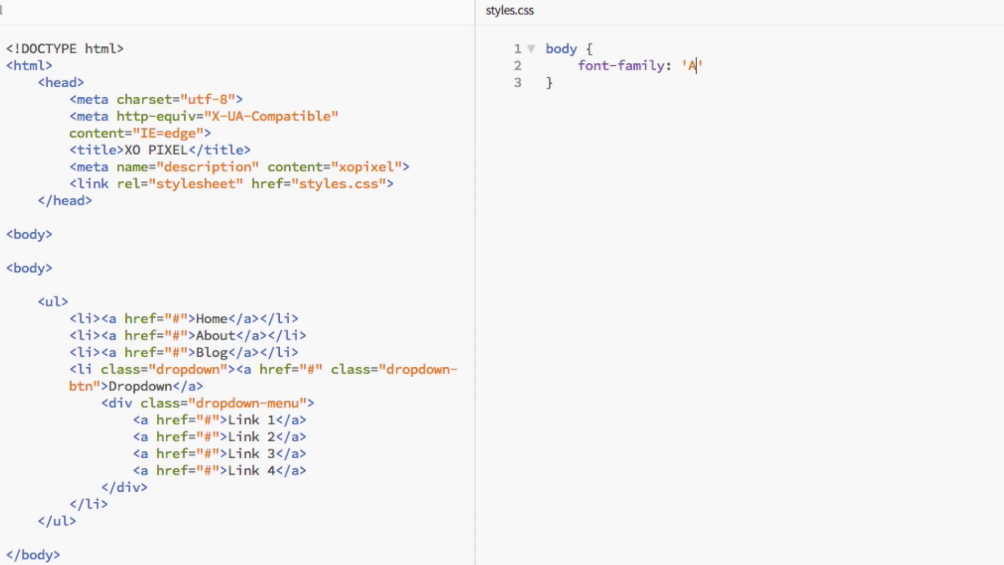
type("rial', sans-serif;")
key("Return")
type("ma")
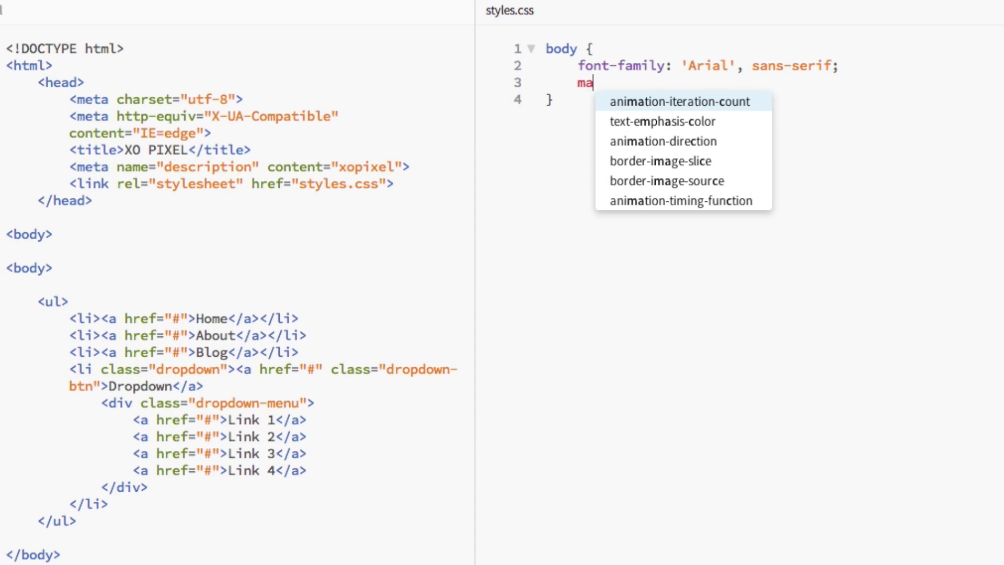
type("x")
key("Return")
type("960px;")
key("Return")
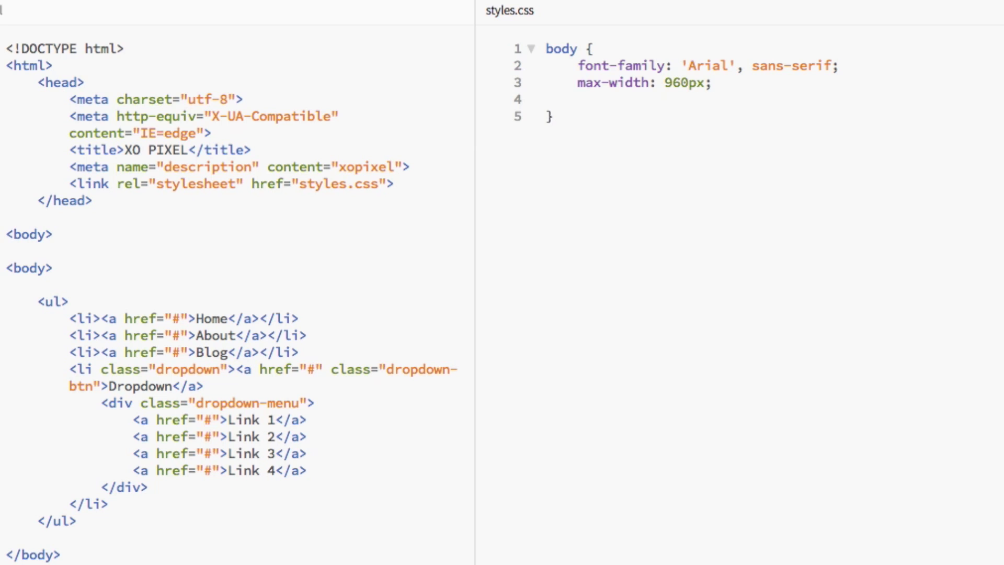
type("mar")
key("Return")
type("0 auto;")
key("Return")
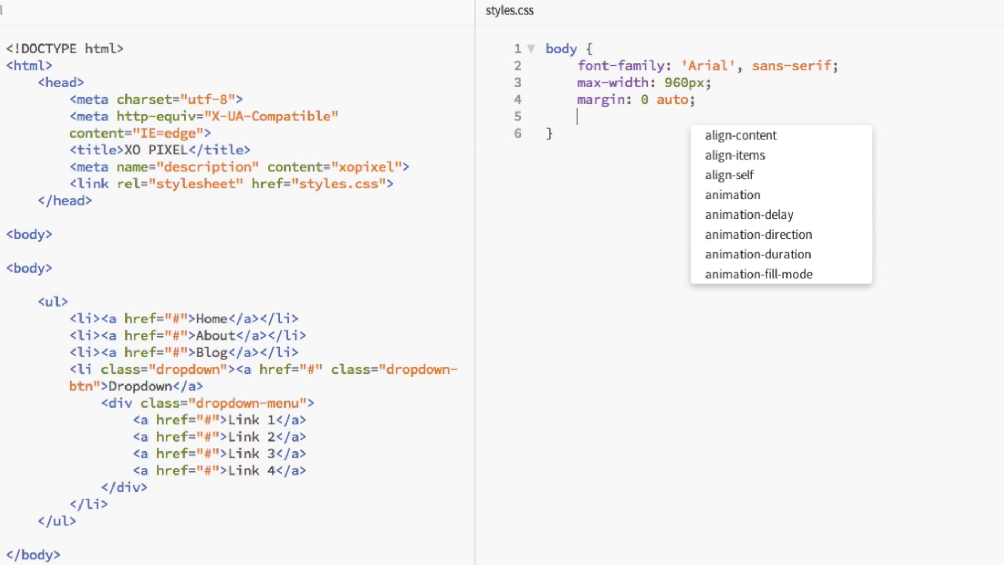
type("pa")
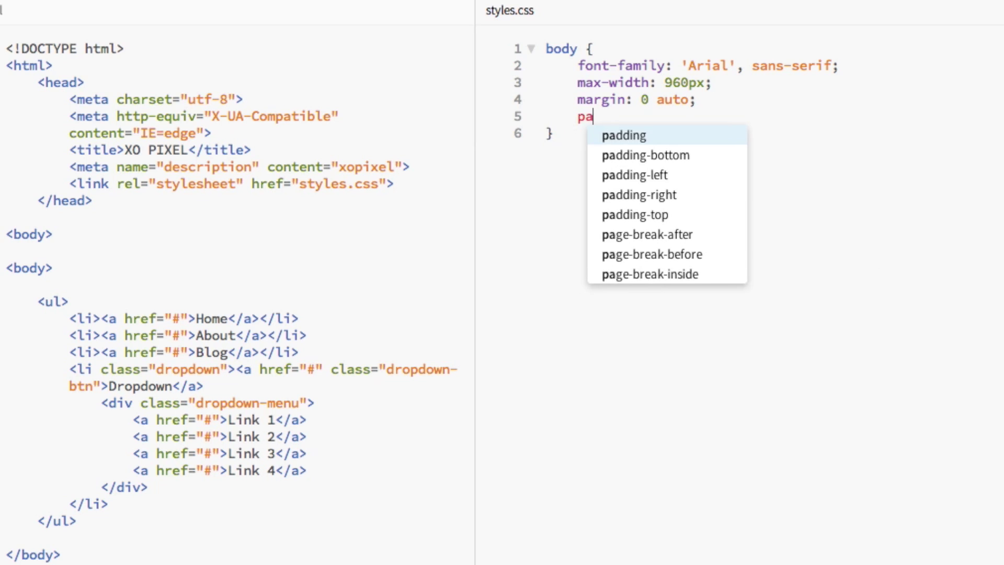
key("Return")
type("20px;")
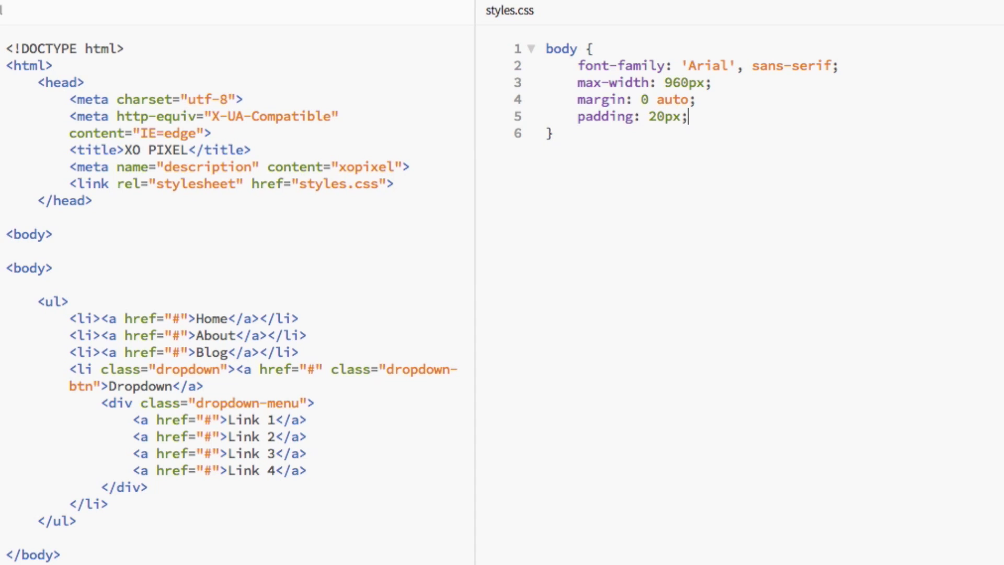
left_click(564, 133)
Start a ul rule that removes bullets with list-style-type: none
key("Return")
key("Return")
type("ul ")
type("{")
key("Return")
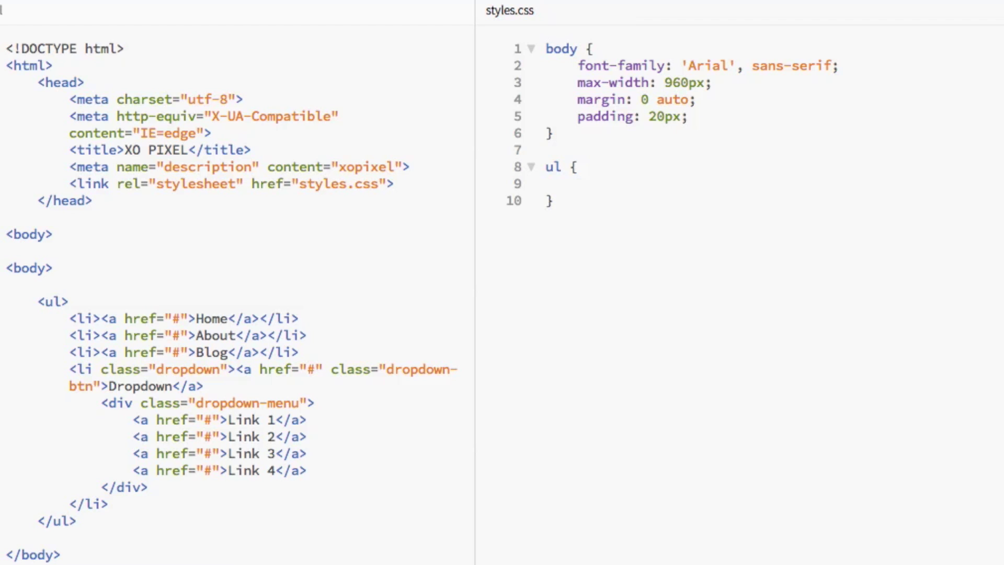
type("list")
key("Down")
key("Down")
key("Down")
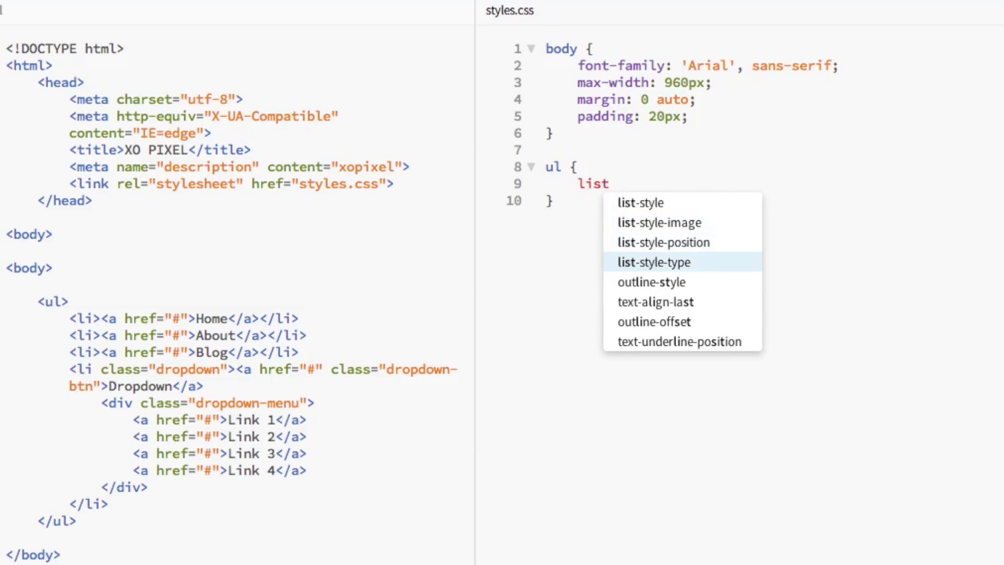
key("Return")
type("n")
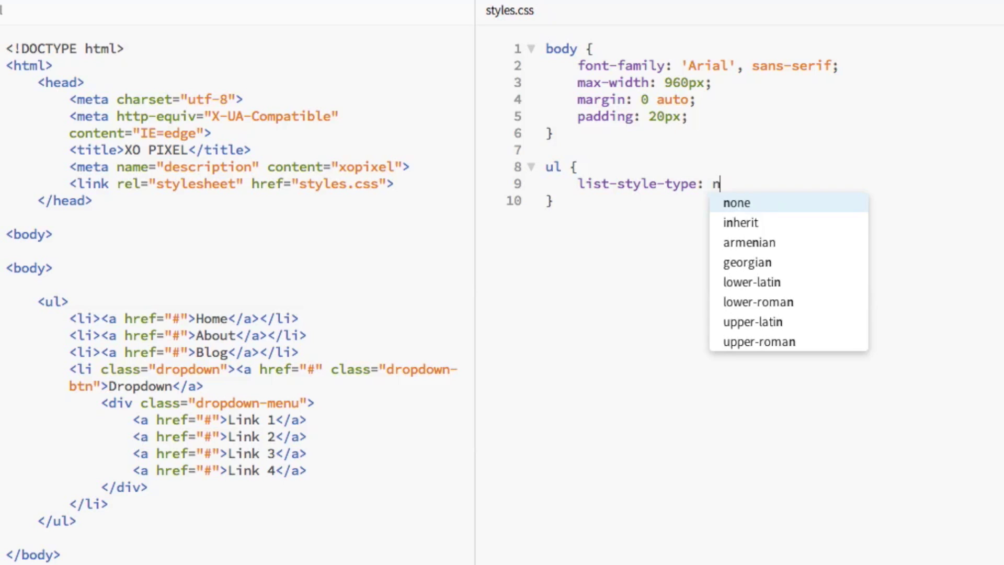
key("Return")
type(";")
Add margin 0, padding 0, overflow hidden and background-color #1ebb90 to the ul rule
key("Return")
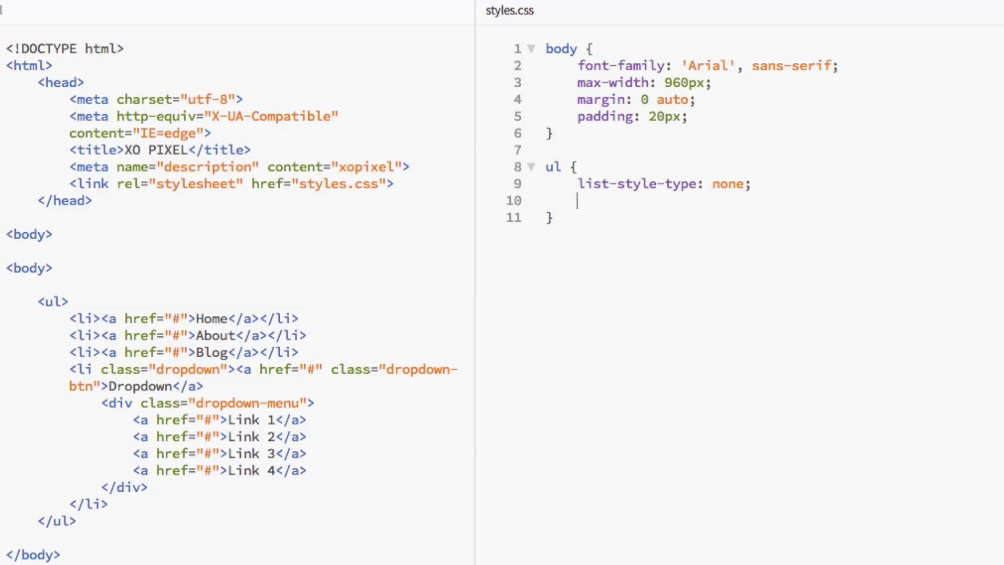
type("margin: ")
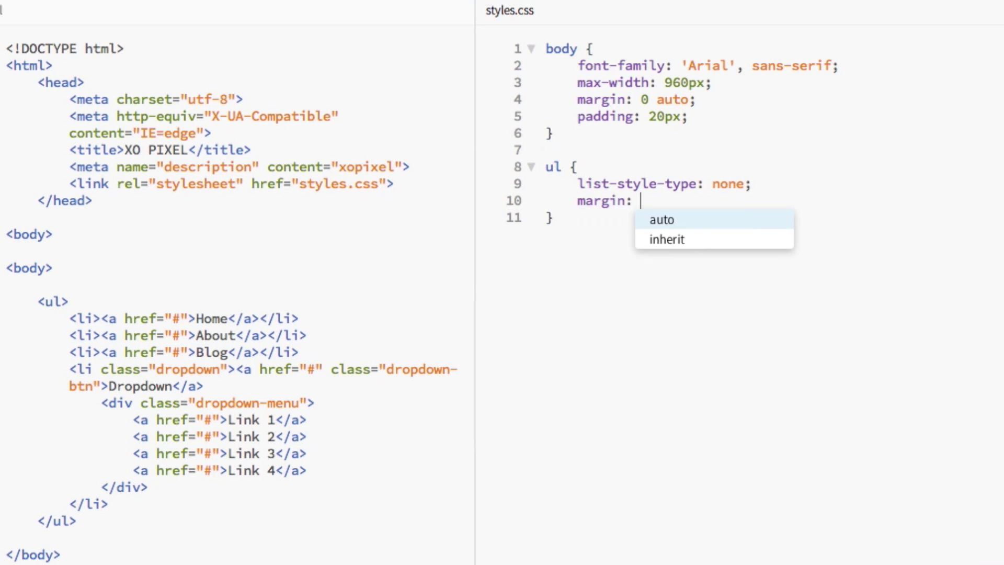
type("0;")
key("Return")
type("padding: 0;")
key("Return")
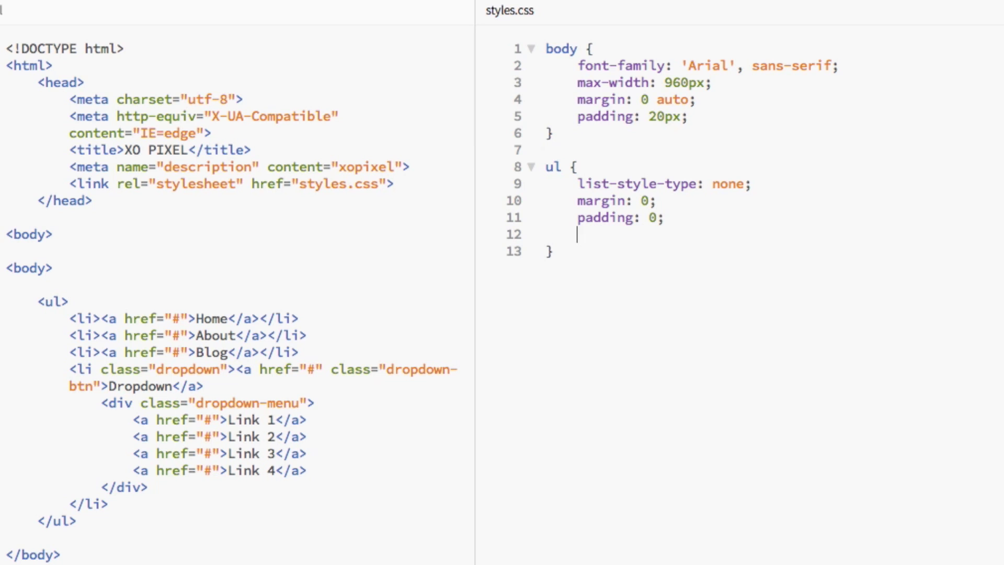
type("over")
key("Return")
type("h")
key("Return")
type(";")
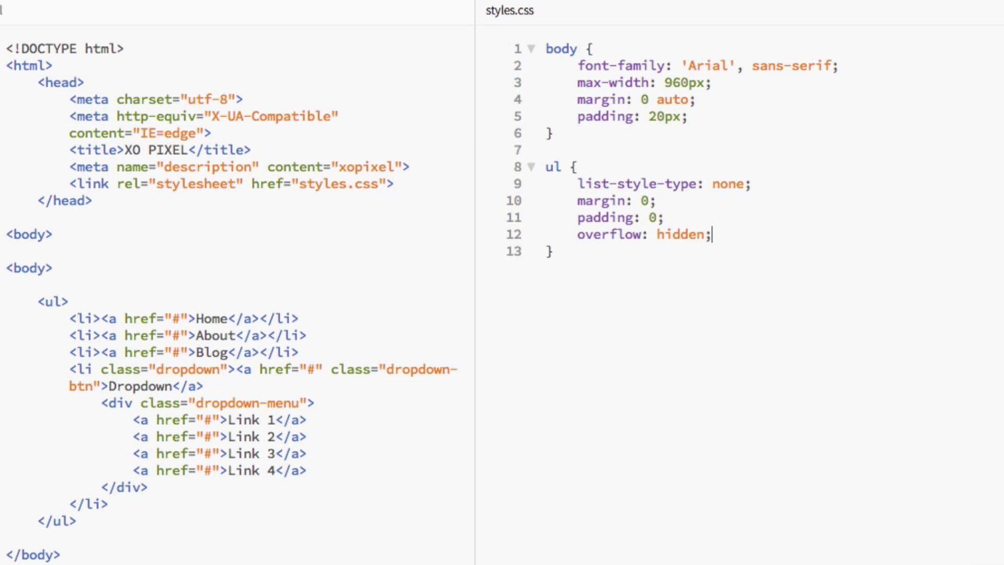
key("Return")
type("back")
key("Down")
key("Down")
key("Down")
key("Down")
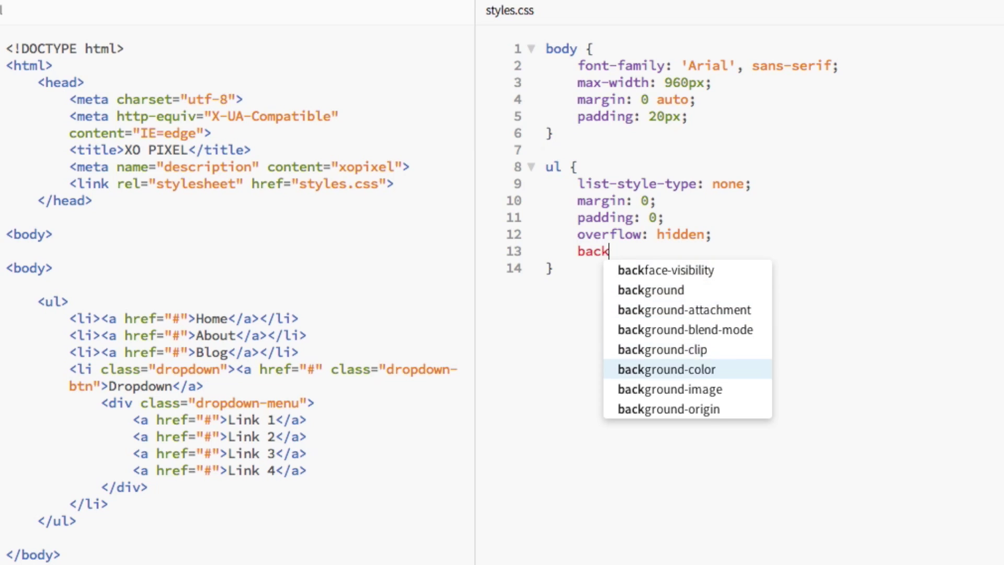
key("Return")
type("#1")
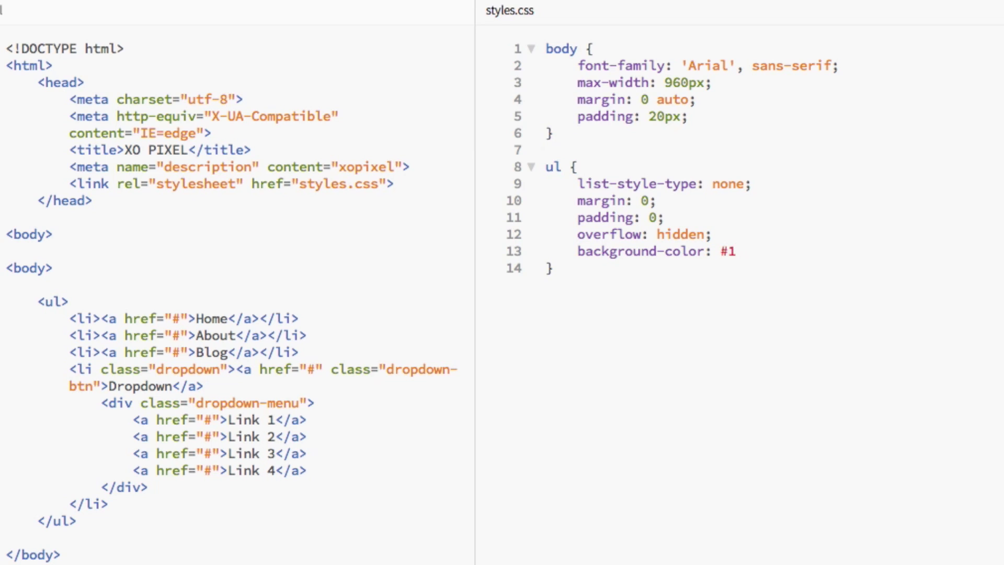
type("ebb90")
key("Down")
key("Return")
key("Return")
type("li ")
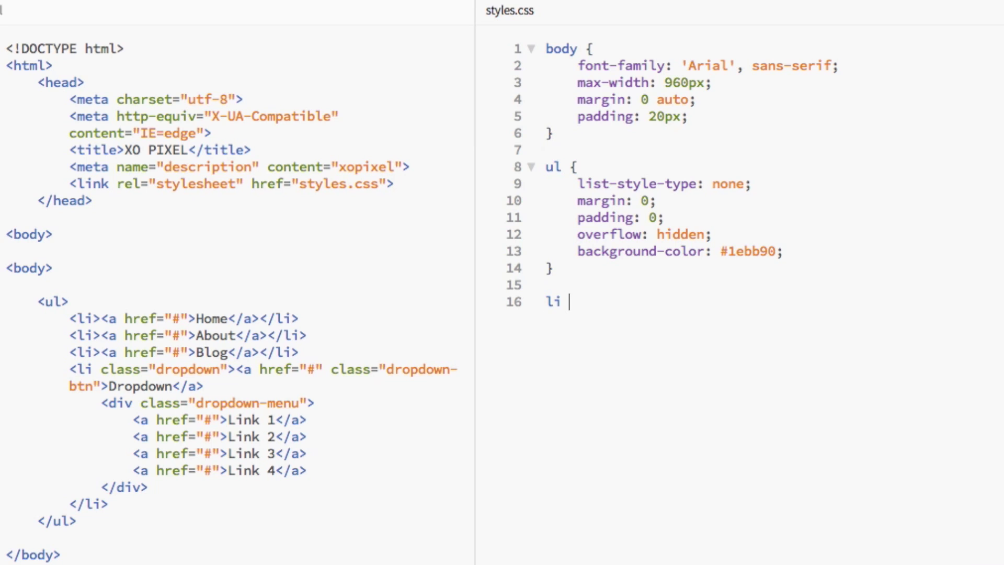
type("{")
Add an li rule with float: left
key("Return")
type("flo")
key("Return")
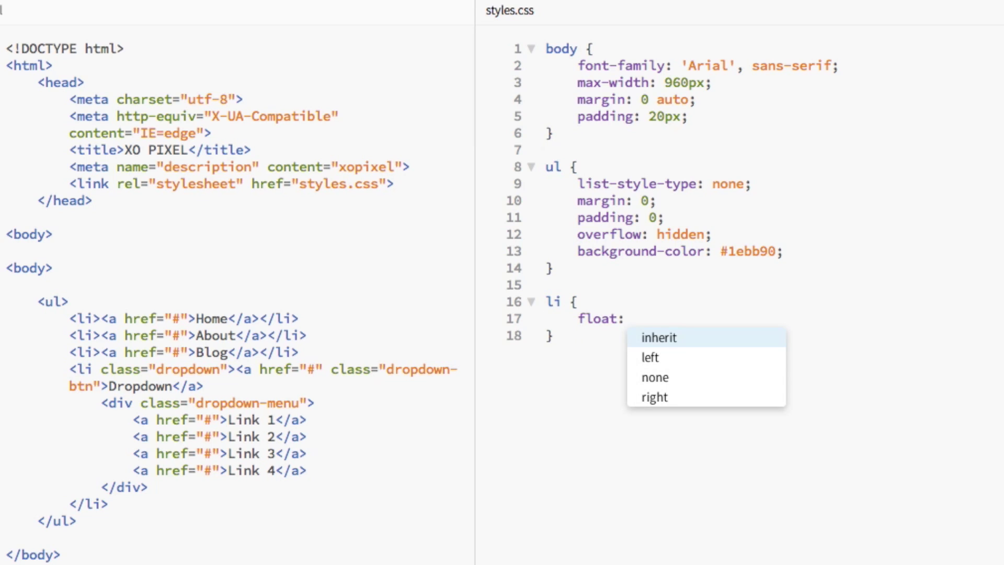
type("le")
key("Return")
key("Left")
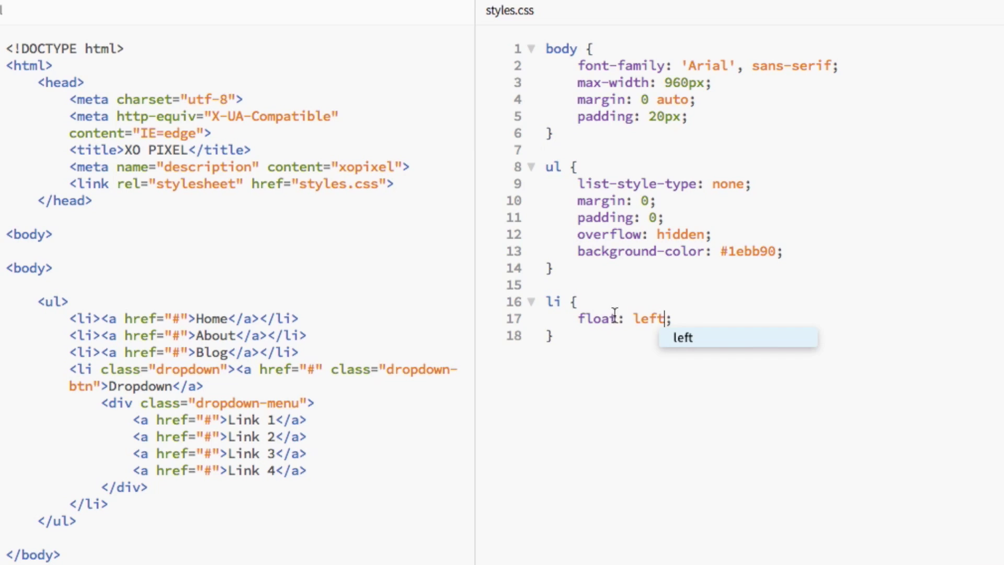
left_click(611, 340)
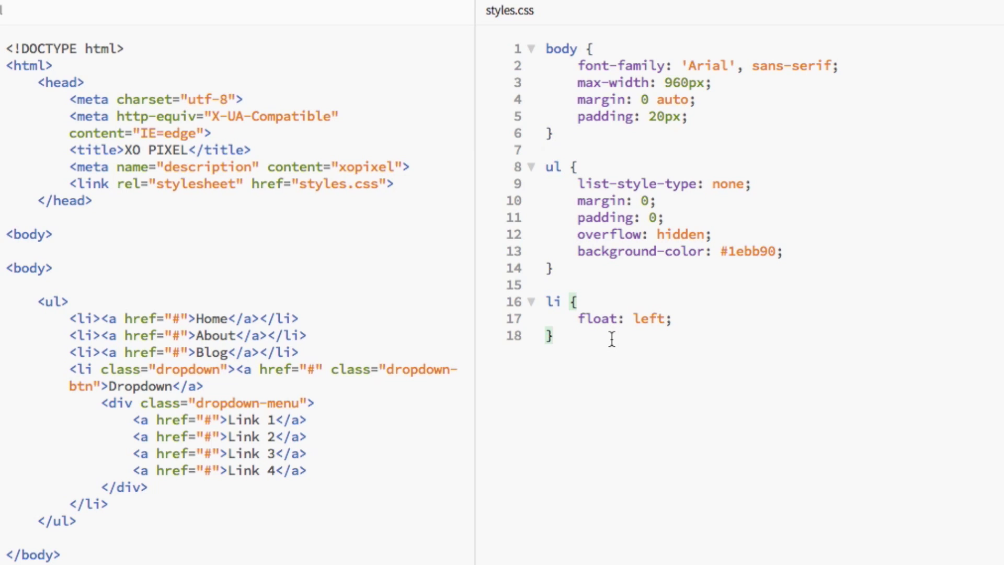
key("Return")
key("Return")
type("li ")
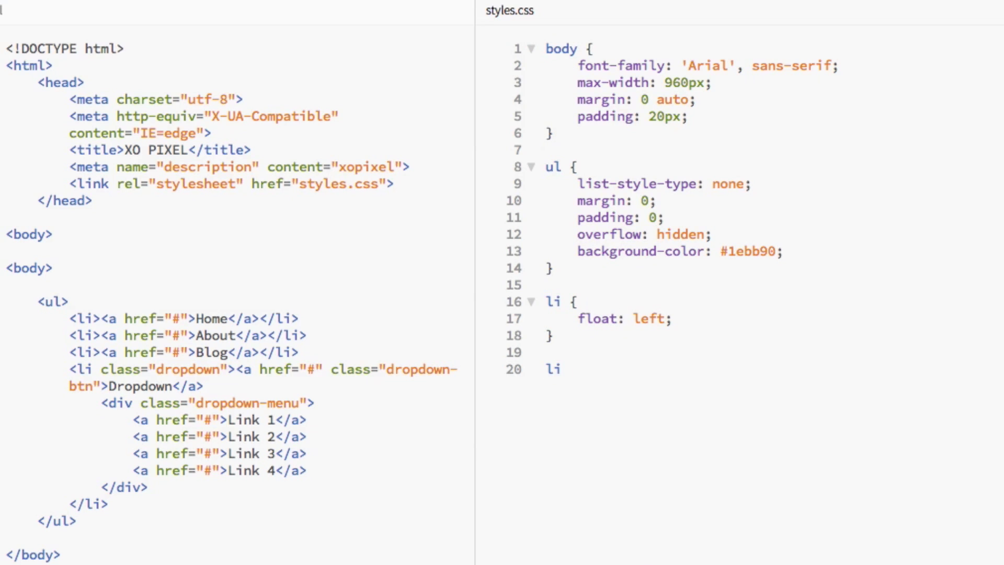
type("a, .dro")
type("pdown-")
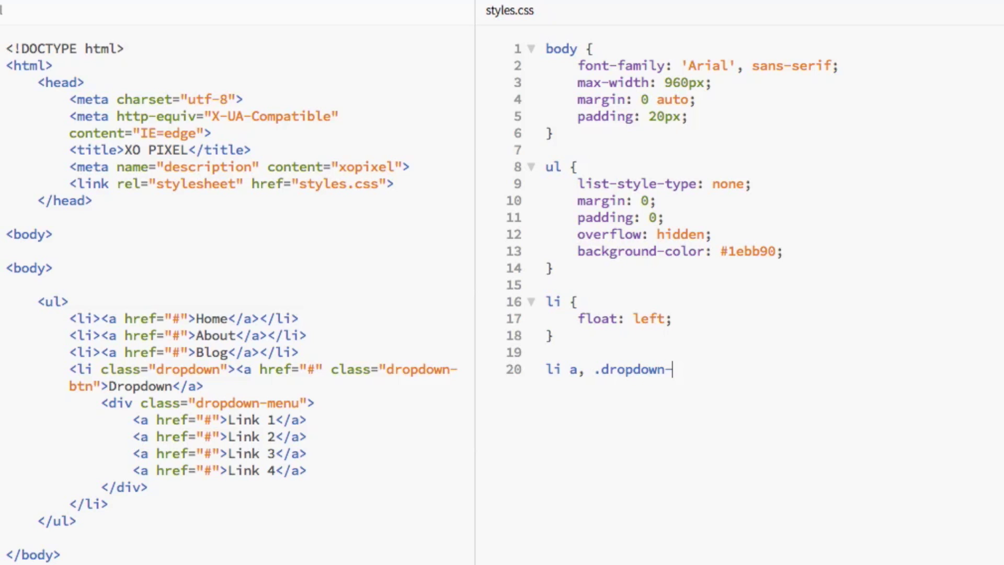
type("btn {")
Start an li a, .dropdown-btn rule with display inline-block and color #fff
key("Return")
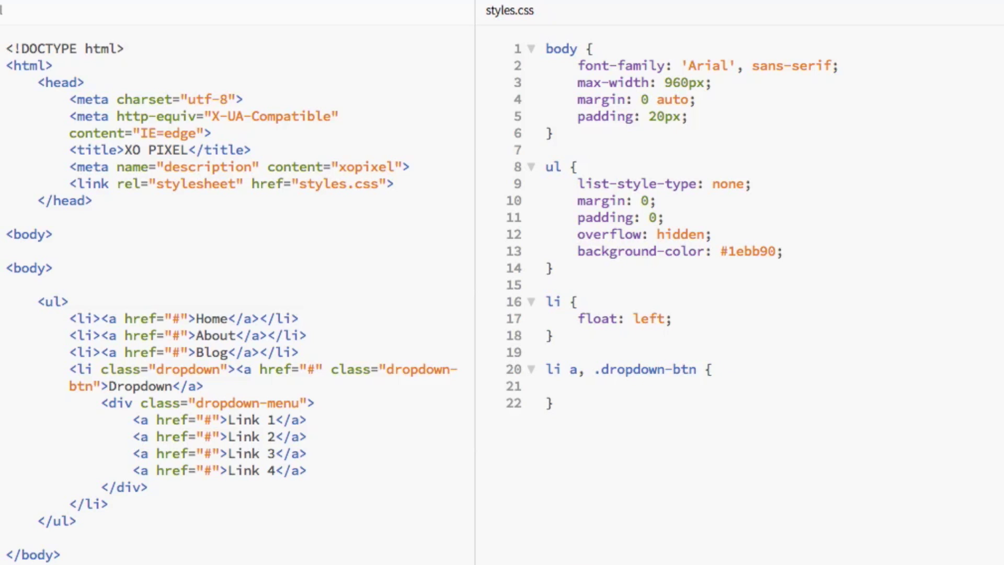
type("disp")
key("Return")
type("inline-")
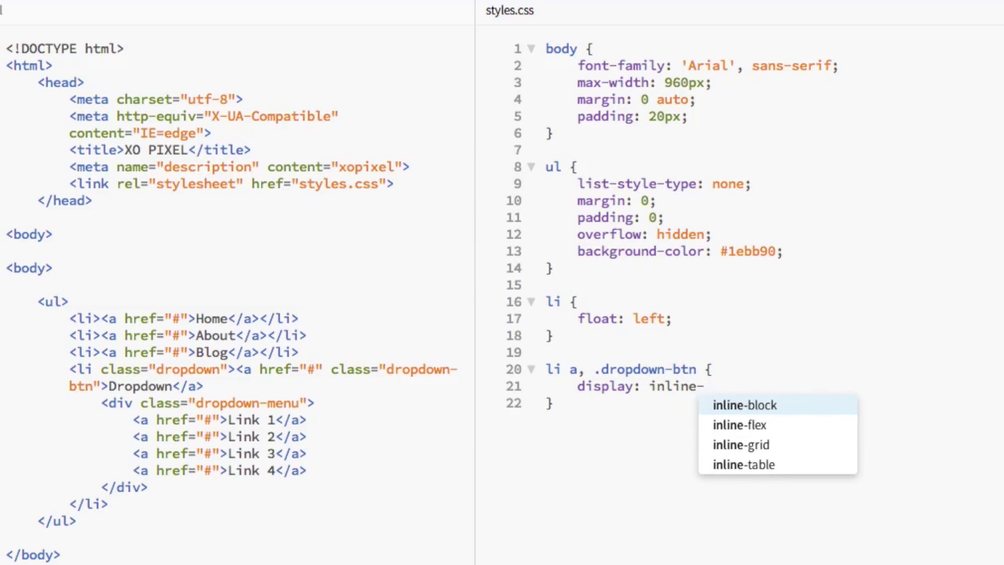
key("Return")
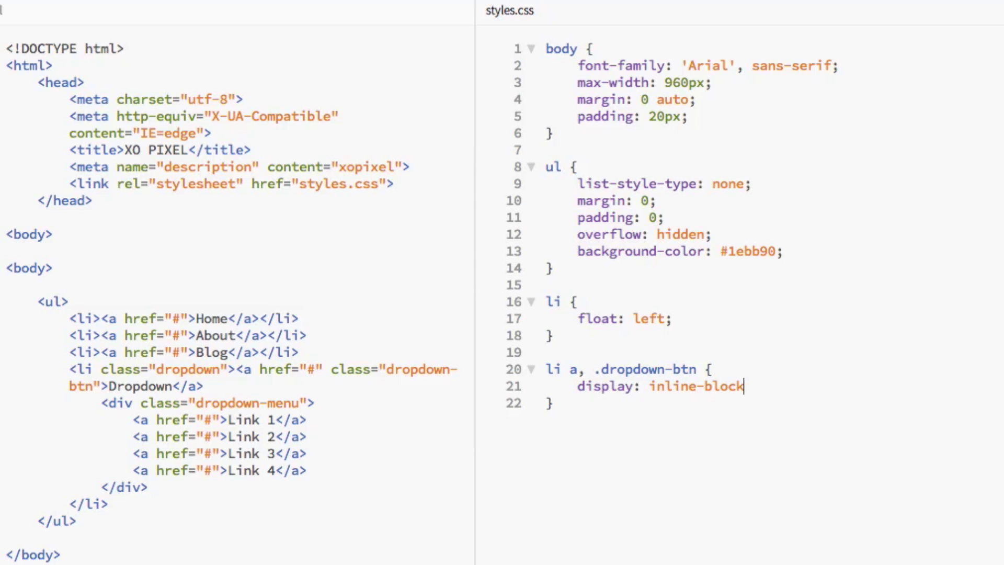
type(";")
key("Return")
type("co")
key("Return")
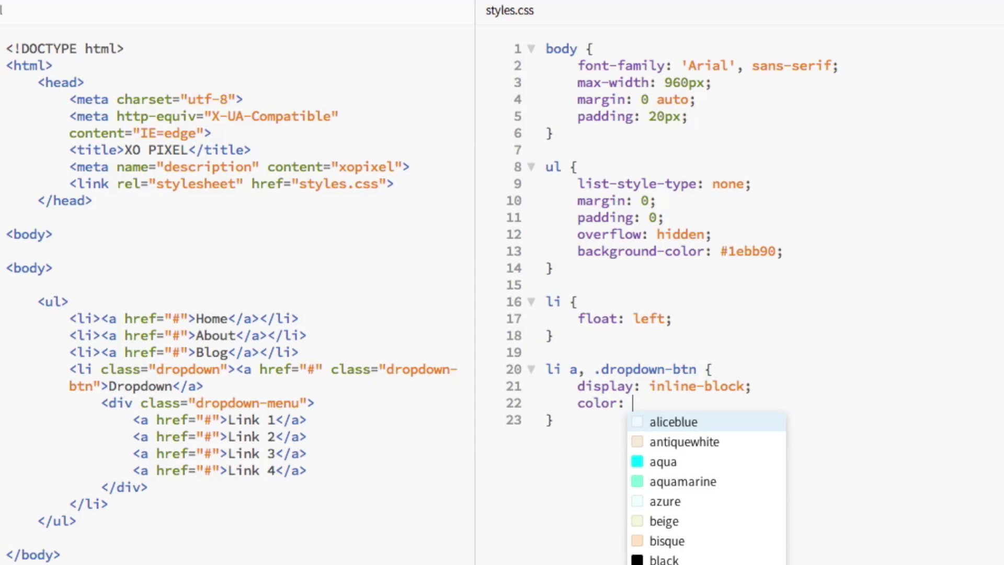
type("#fff;")
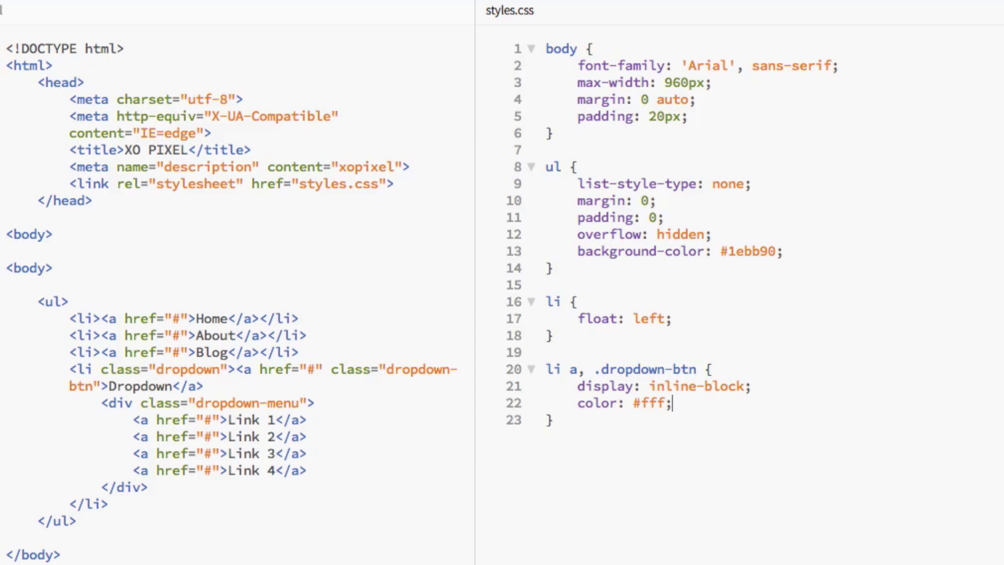
Add text-align center, padding 18px 22px and text-decoration none to the link rule
key("Return")
type("t")
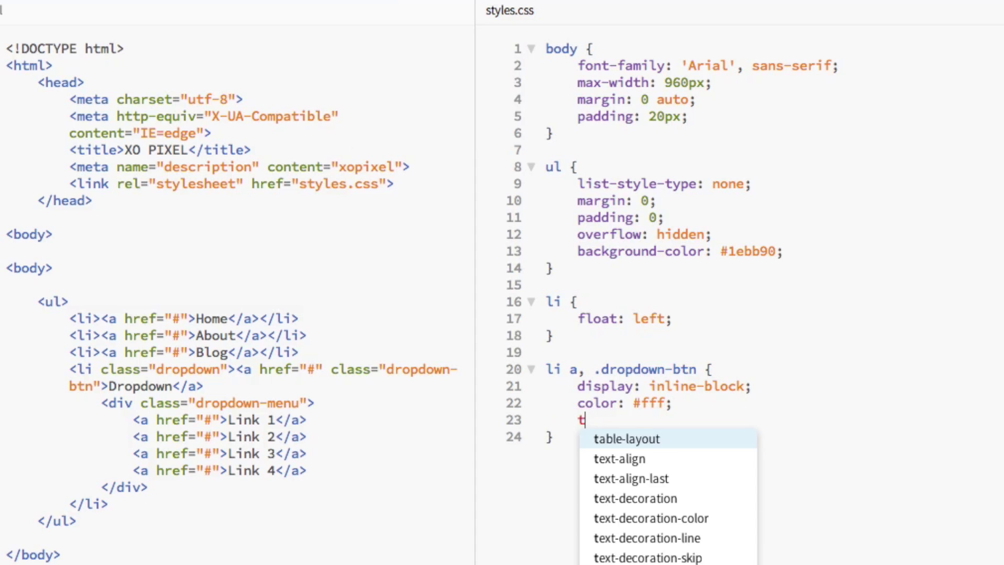
type("e")
key("Return")
key("Return")
type(";")
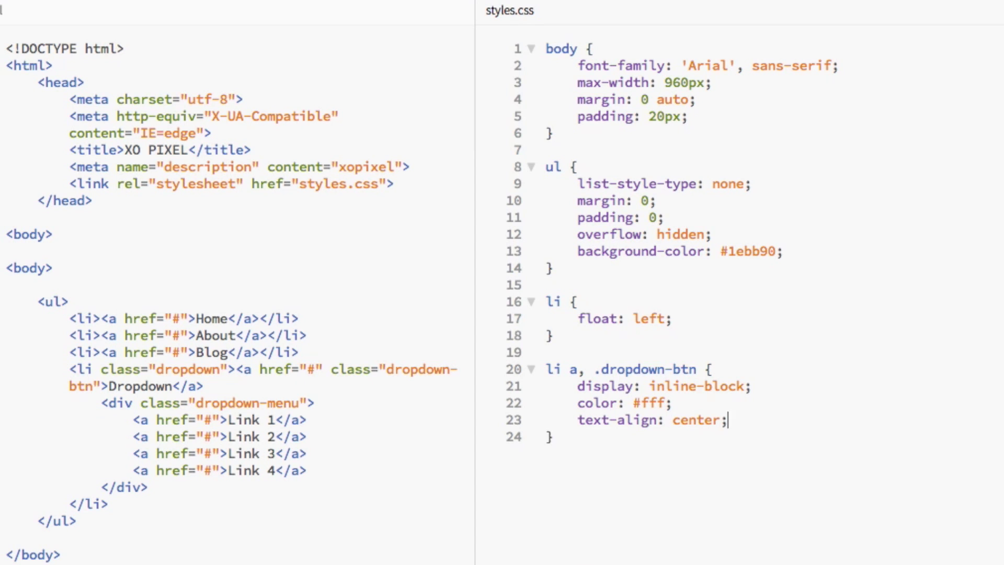
key("Return")
type("padding")
key("Return")
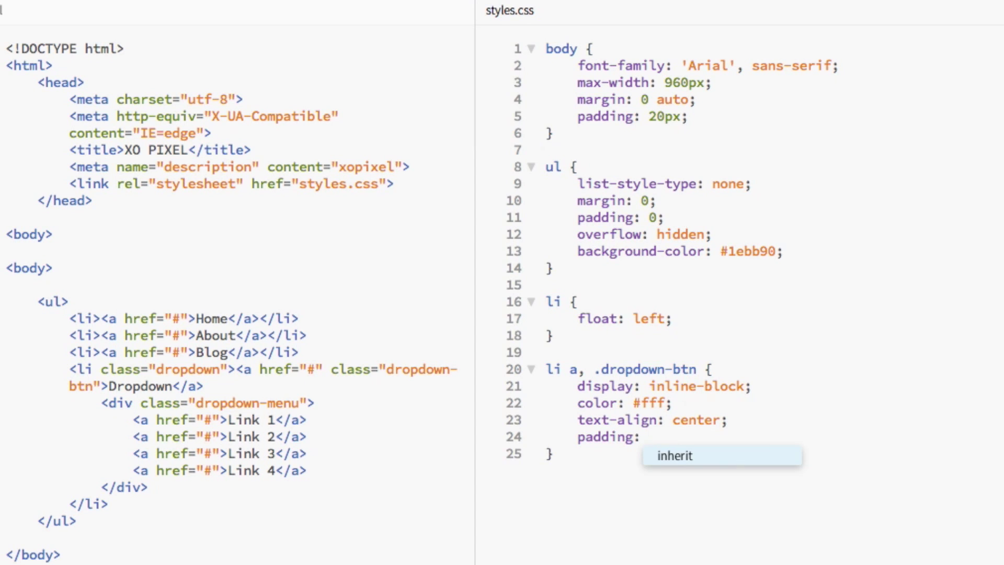
type("18px 22px;")
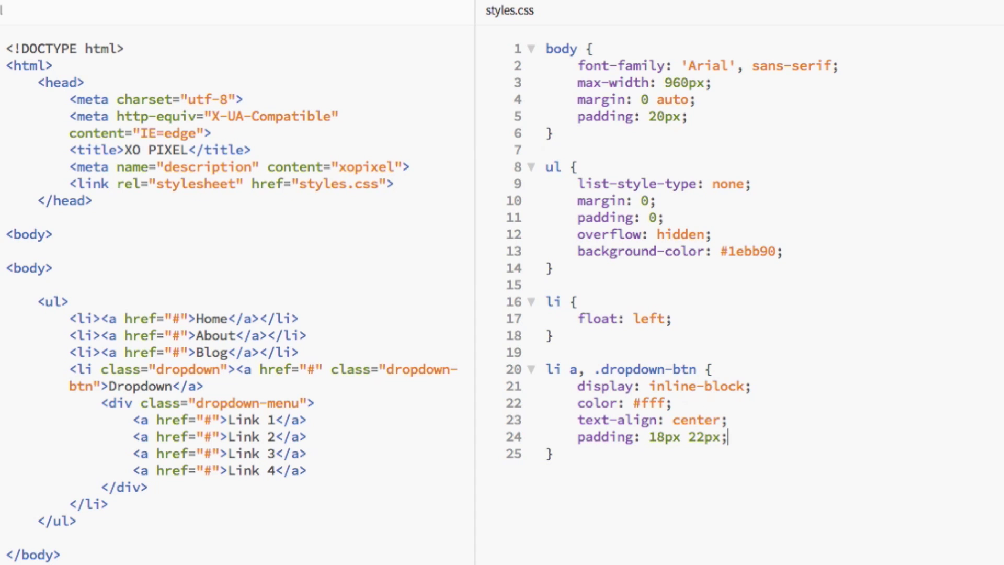
key("Return")
type("text-de")
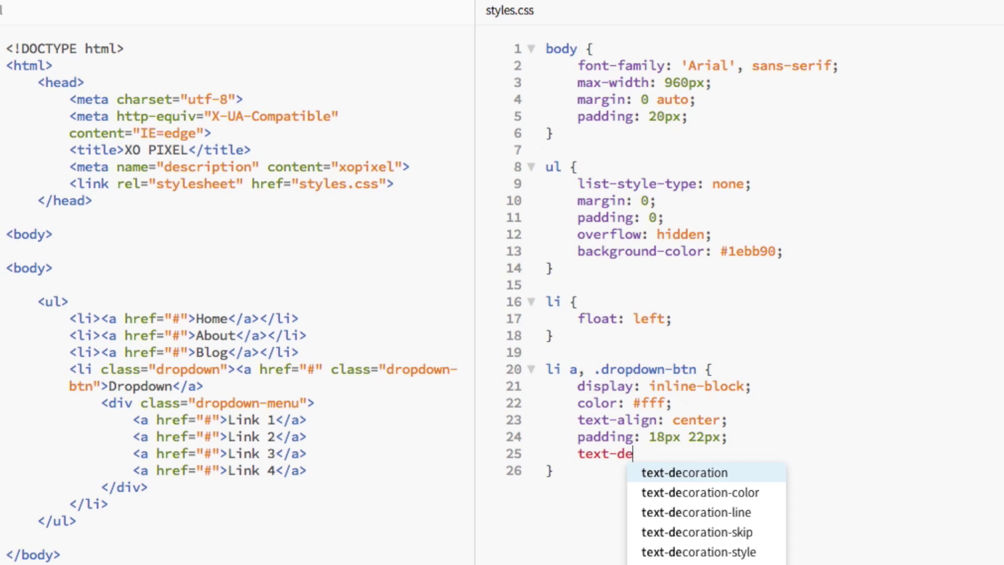
key("Return")
type("none;")
left_click(657, 474)
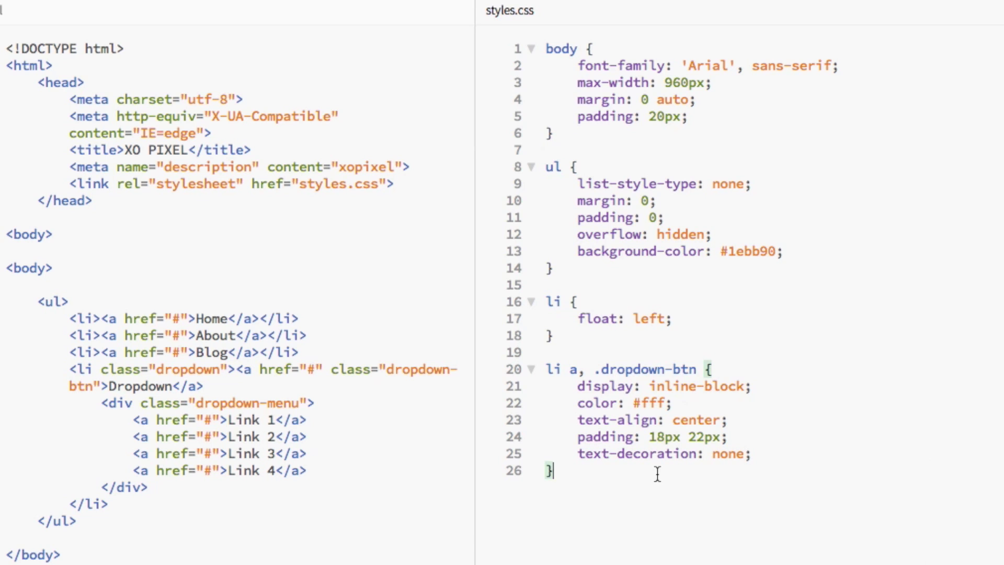
key("Return")
key("Return")
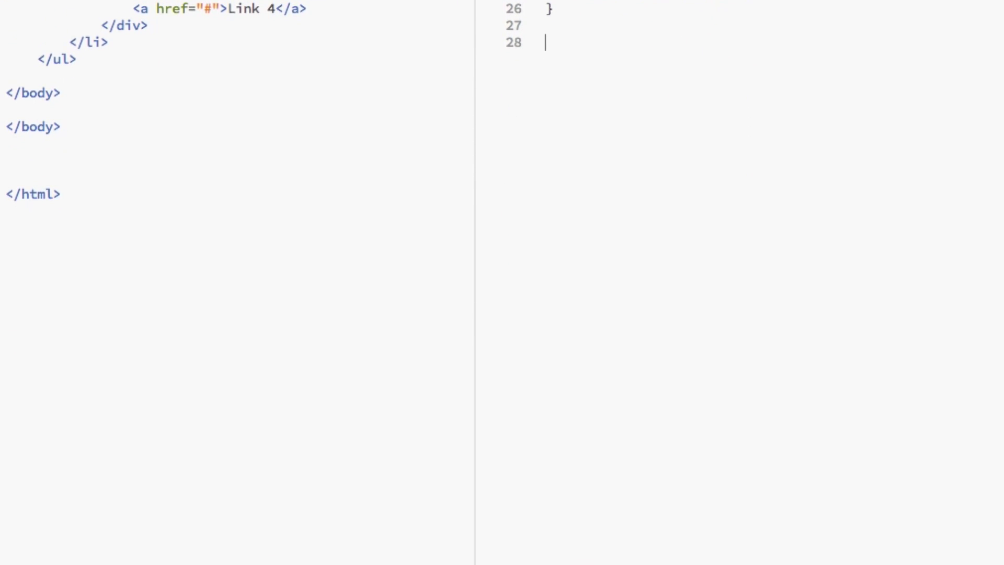
type("li a:hover, .dropd")
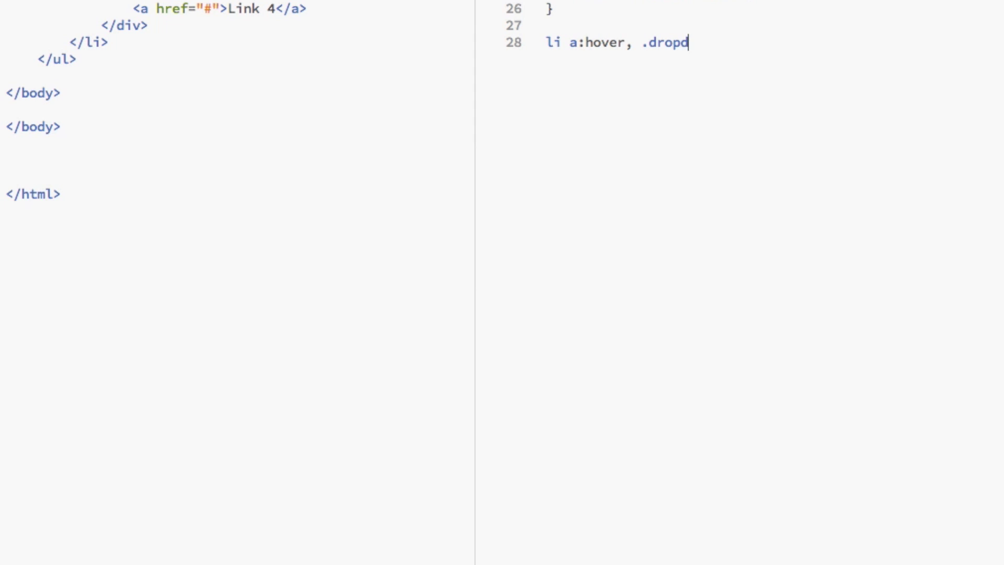
type("own:hover")
type(" .dropdown-btn {")
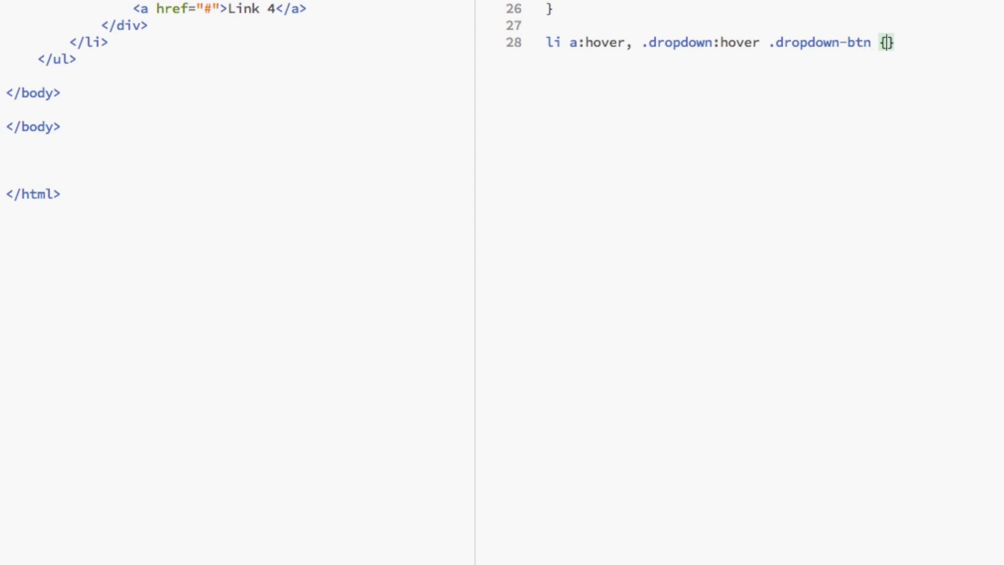
Give the li a:hover rule background-color #f5f5f5 and color #1ebb90
key("Return")
type("background-co")
key("Return")
type("#")
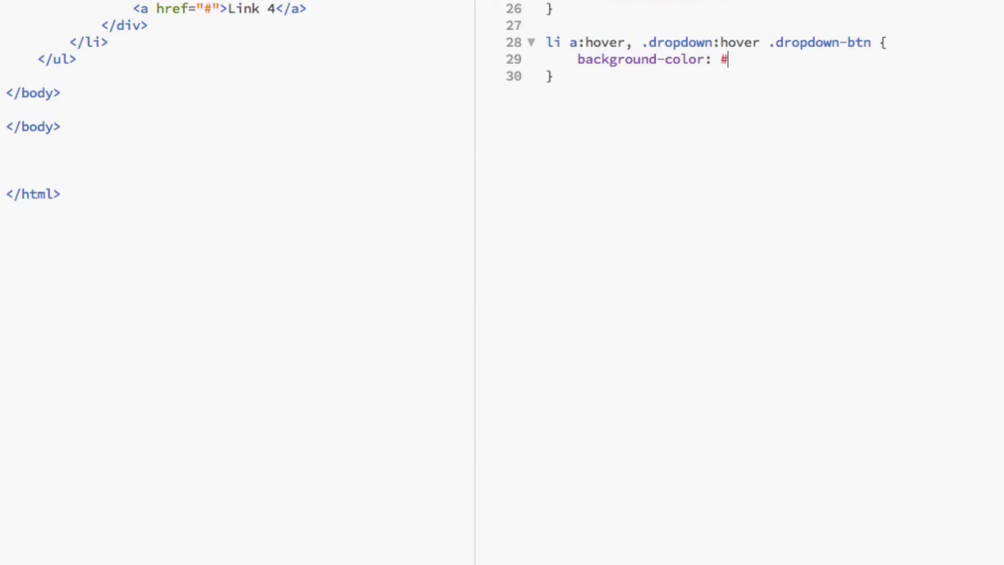
type("f5f")
type("5f5;")
key("Return")
type("colo")
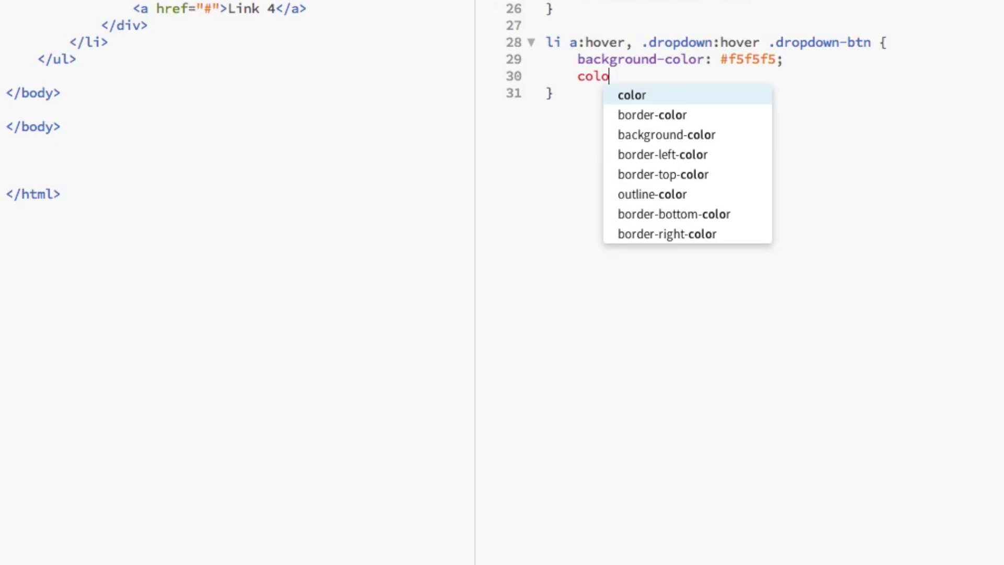
key("Return")
type("#1ebb90")
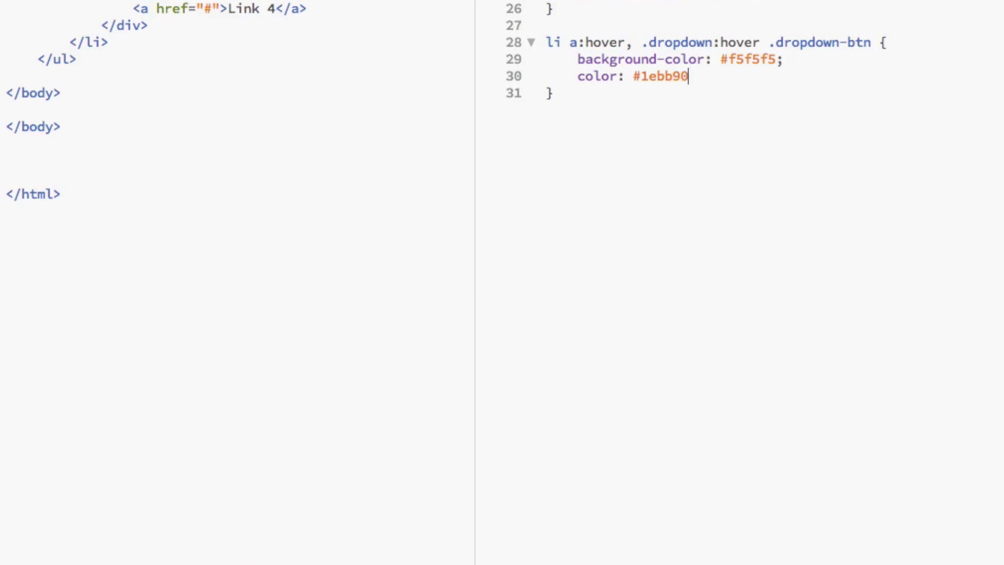
key("Down")
key("Return")
key("Return")
type("dropdown {")
Add an li.dropdown rule with display: inline-block
key("Return")
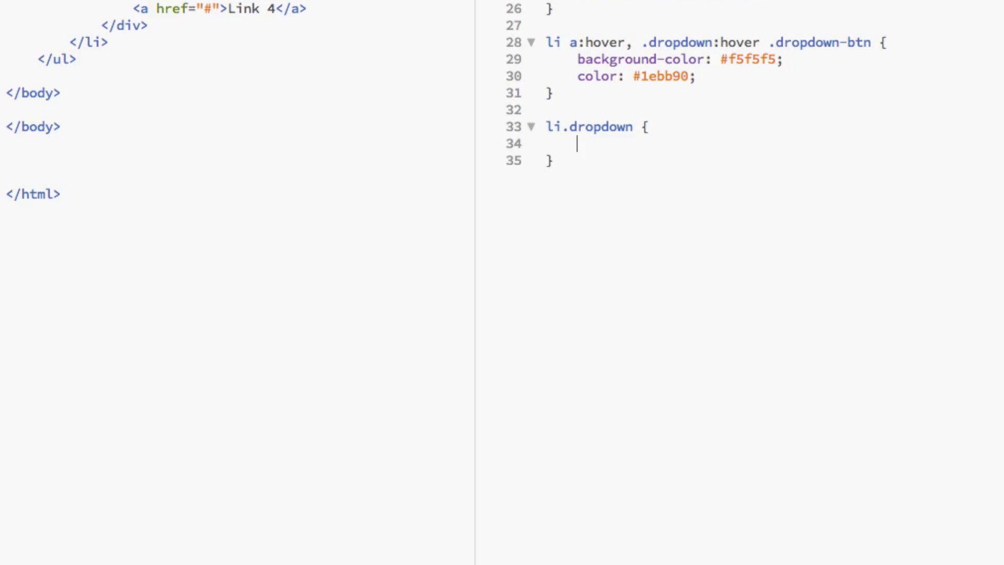
type("display:in")
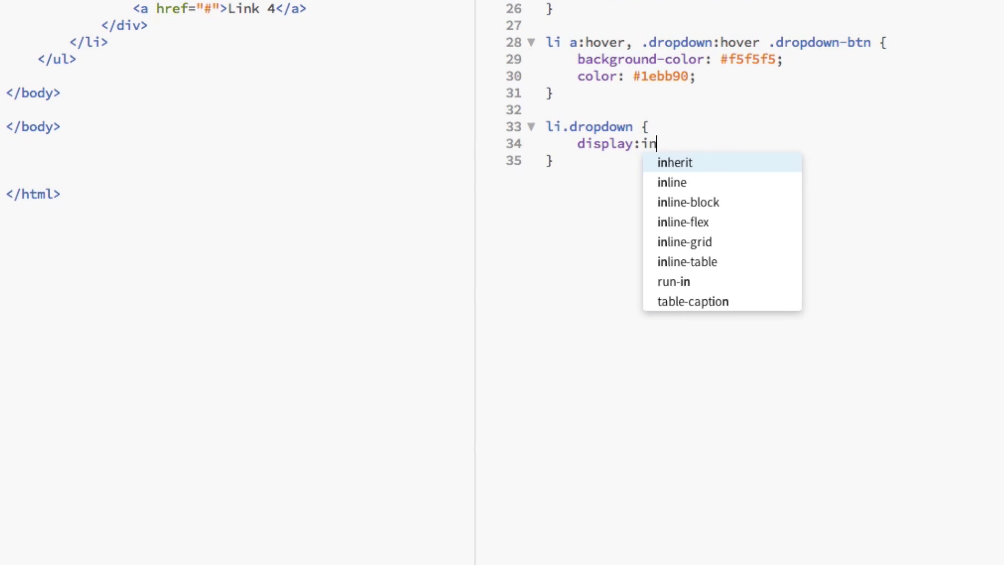
type("line-")
key("Return")
key("Down")
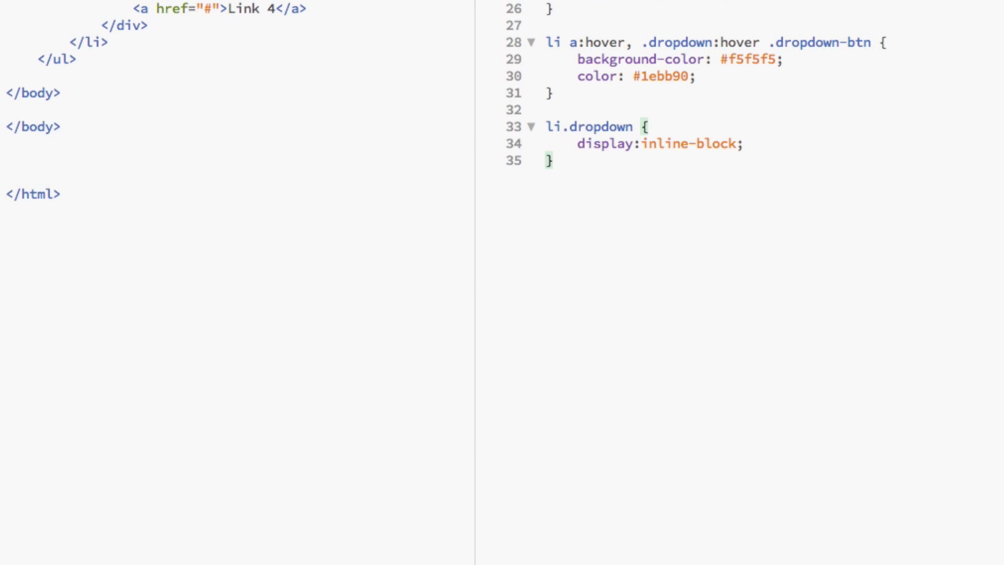
key("Return")
type(".dr")
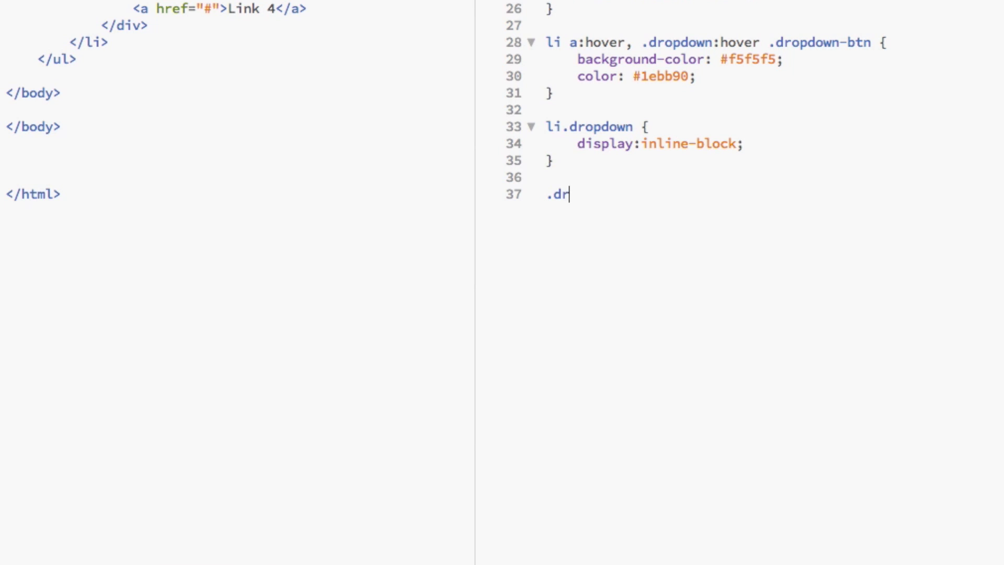
type("opdown-menu")
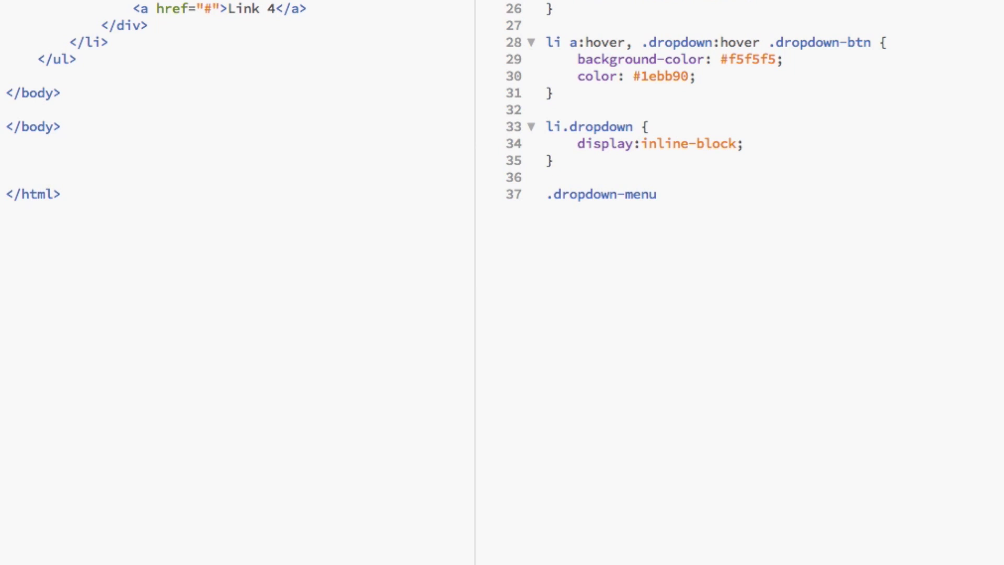
type("{")
Add a hidden, absolutely positioned .dropdown-menu rule with #f5f5f5 background, min-width and box shadow
key("Return")
type("di")
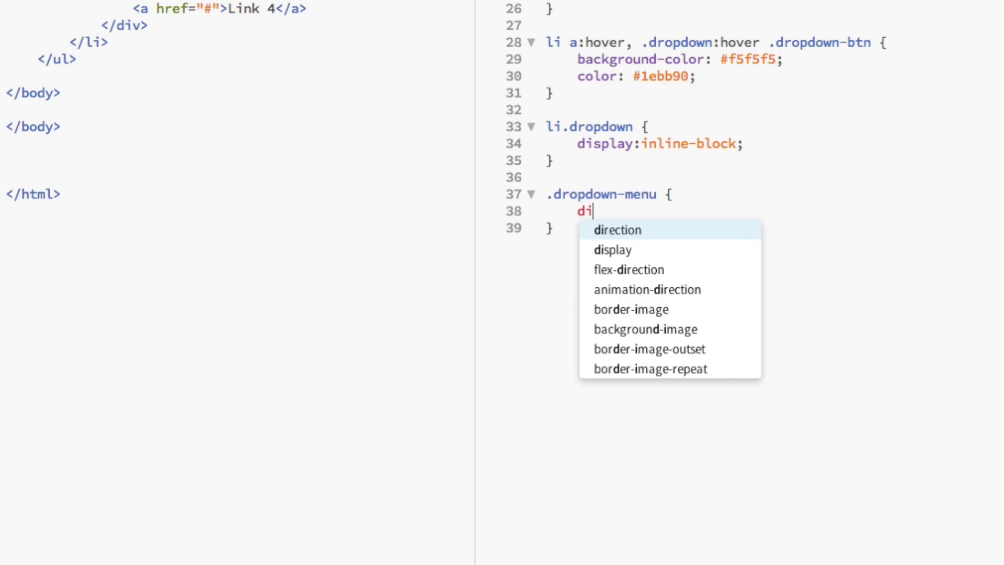
type("spl")
key("Return")
type("none;")
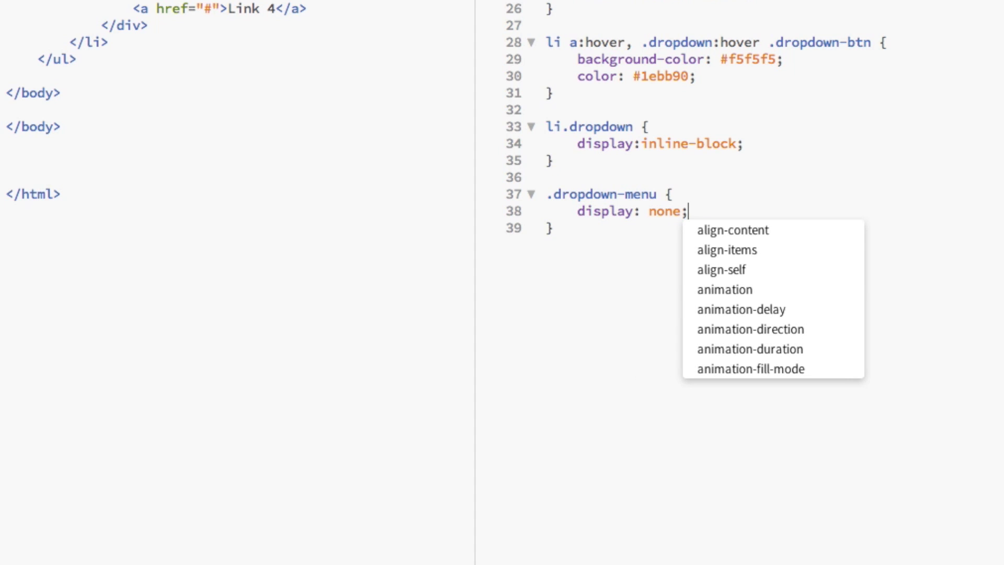
key("Return")
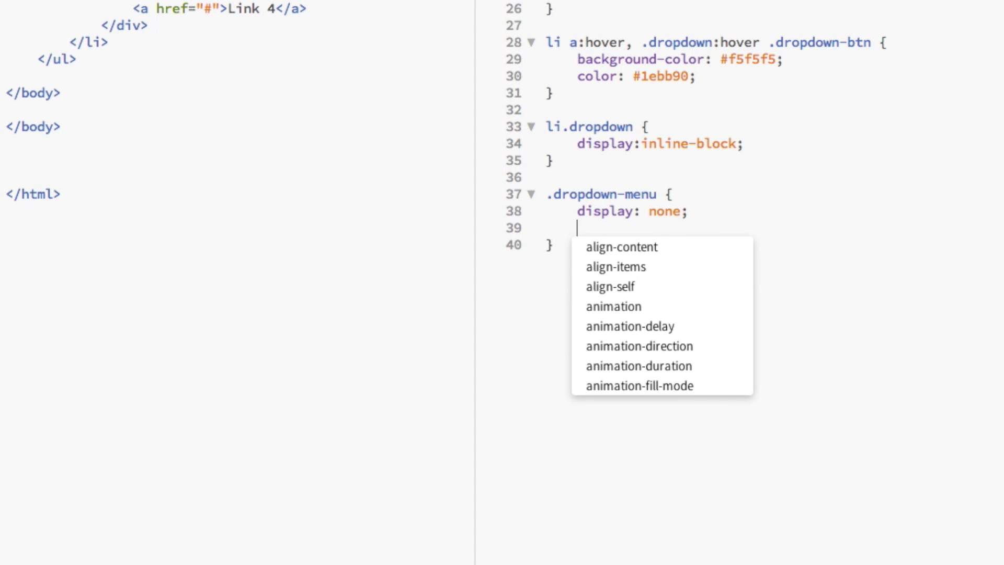
type("po")
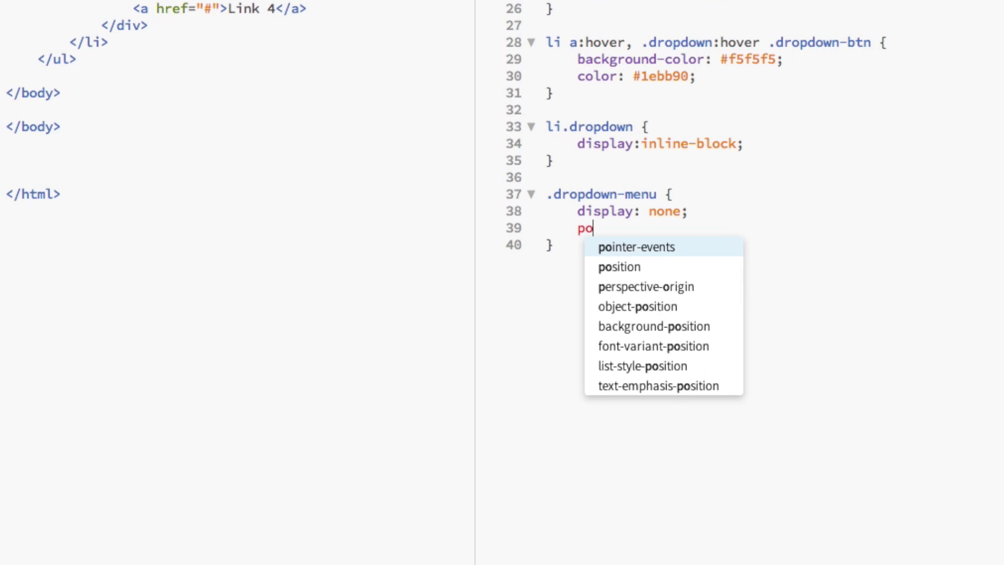
type("sition")
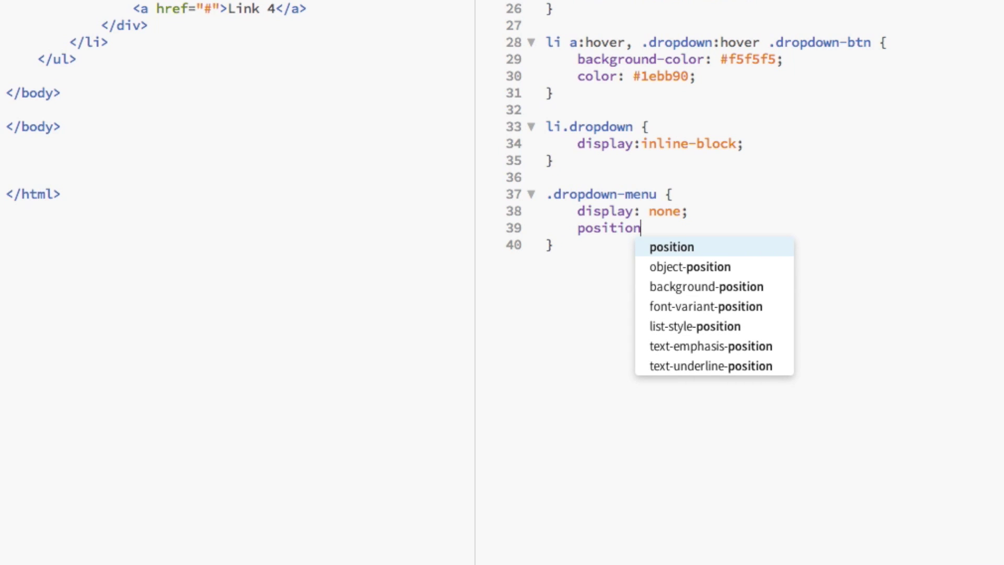
type(":")
key("Return")
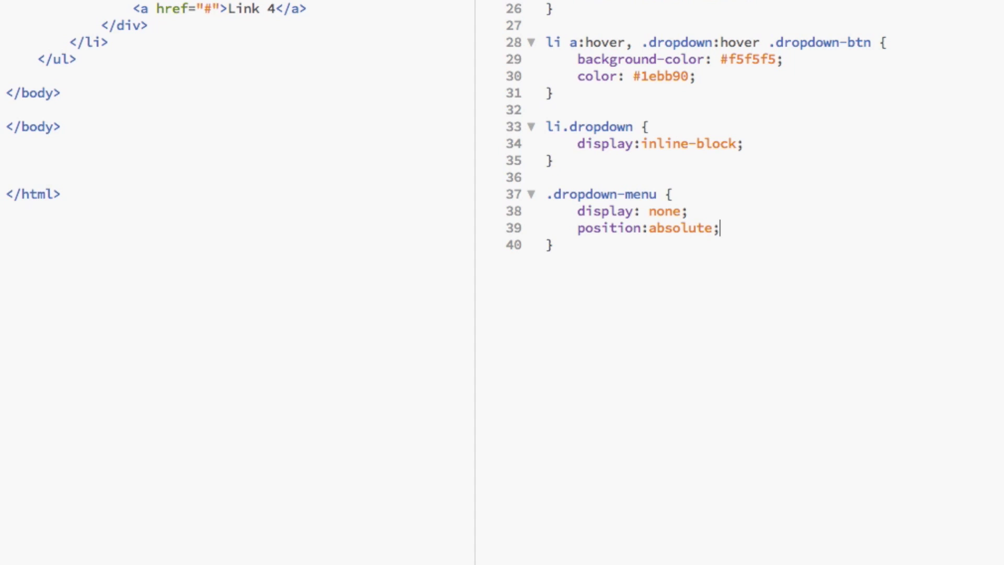
key("Return")
type("background-colo")
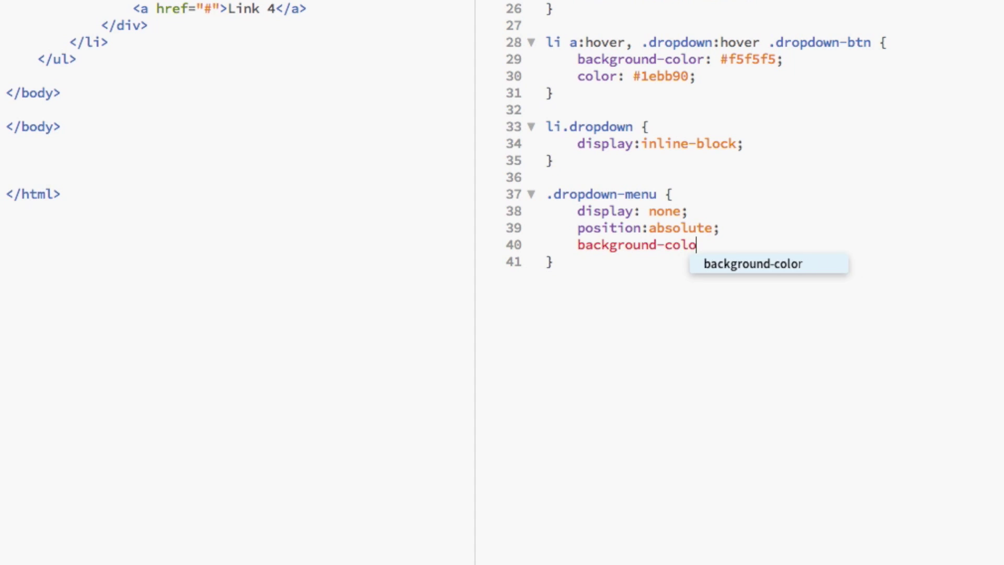
type("r:#f5f5f5;")
key("Return")
type("min-width:")
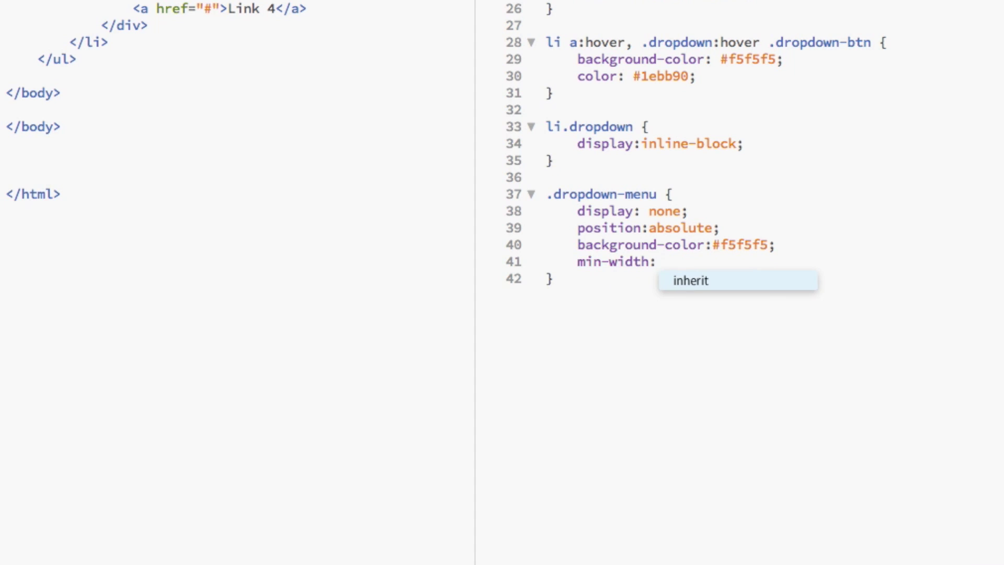
type(" 160px;")
key("Return")
type("box-shadow: ")
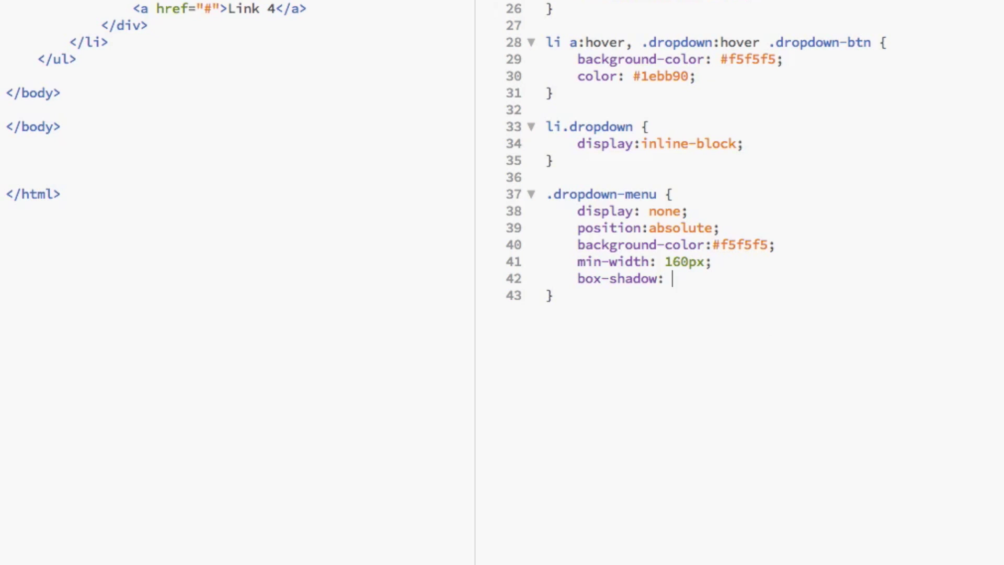
type("0px 8px 16px 0px rgba")
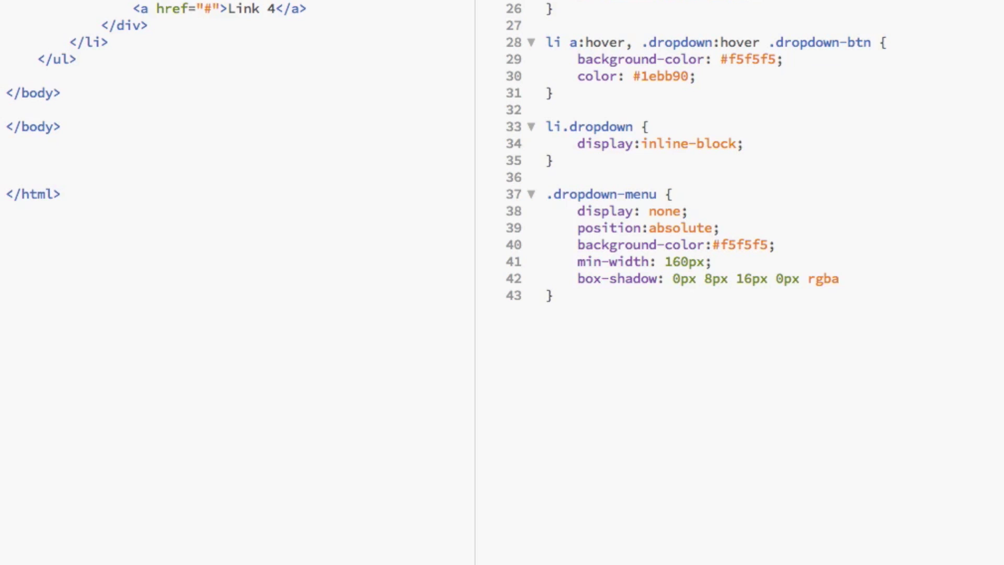
type("(")
type("0,0,0,")
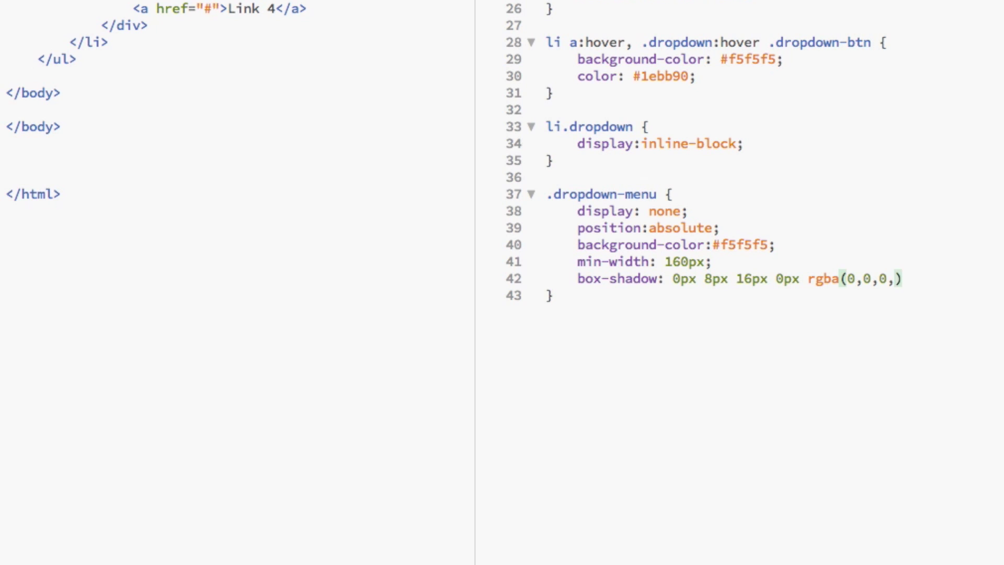
type("0.1);")
key("Down")
key("Return")
key("Return")
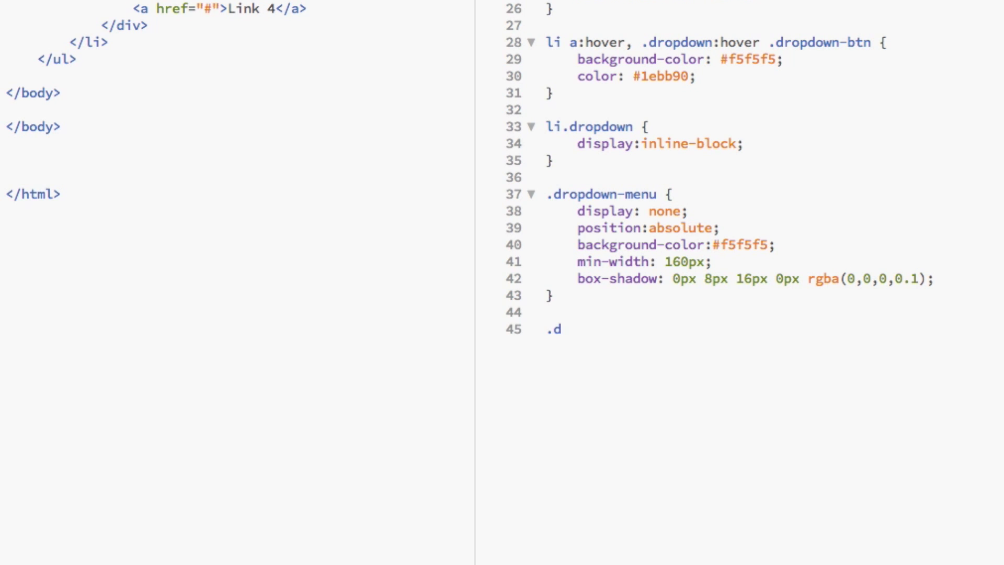
type("ropdown-menu")
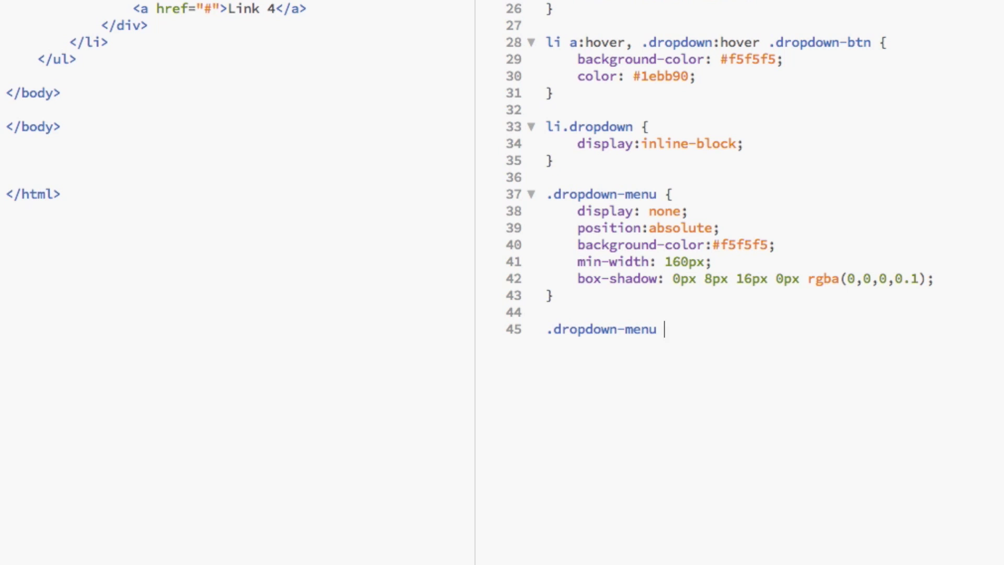
type(" a {")
Give .dropdown-menu a links grey colour, padding, no text-decoration, block display and left alignment
key("Return")
type("col")
key("Return")
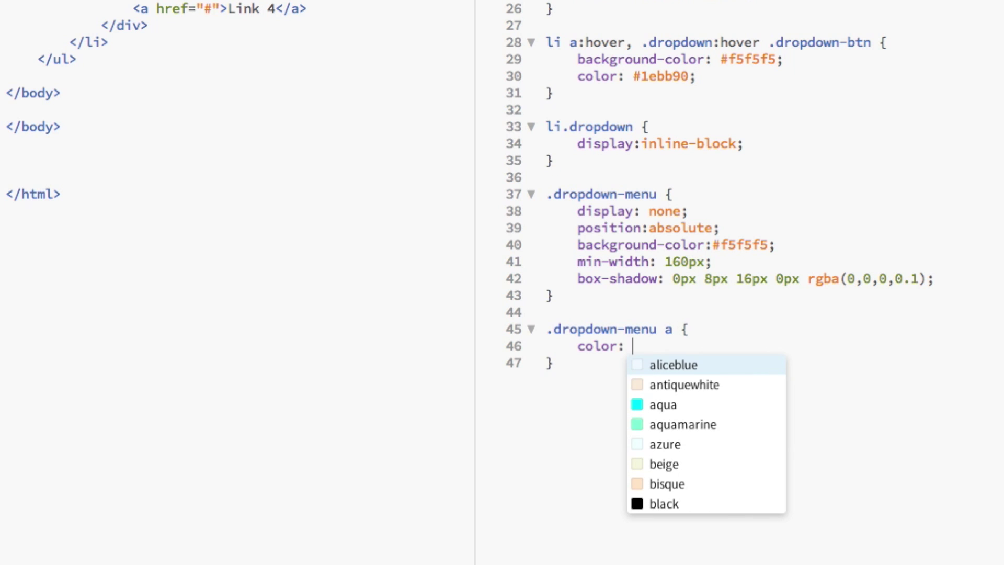
type("grey")
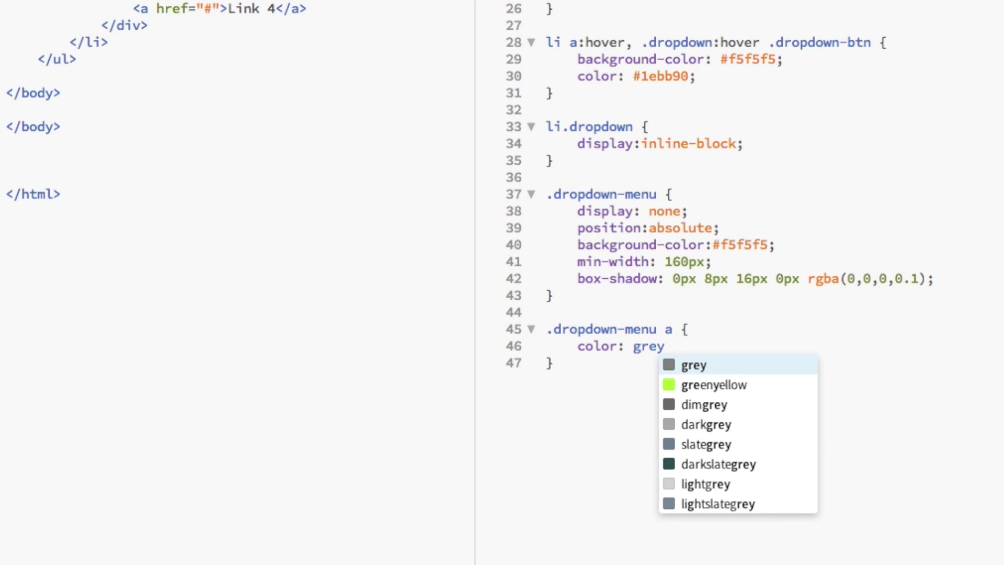
type(";")
key("Return")
type("padding")
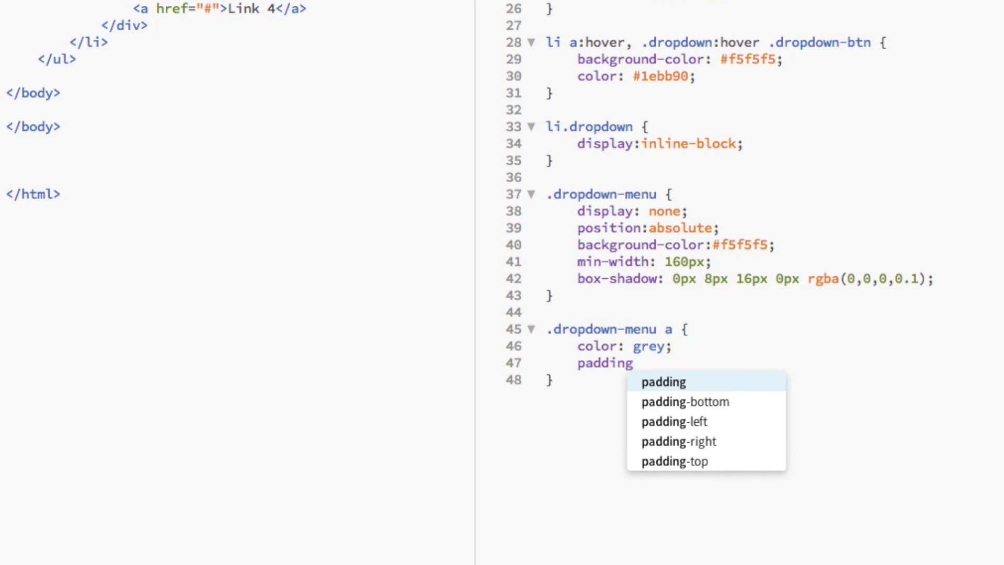
key("Return")
type("12px 16")
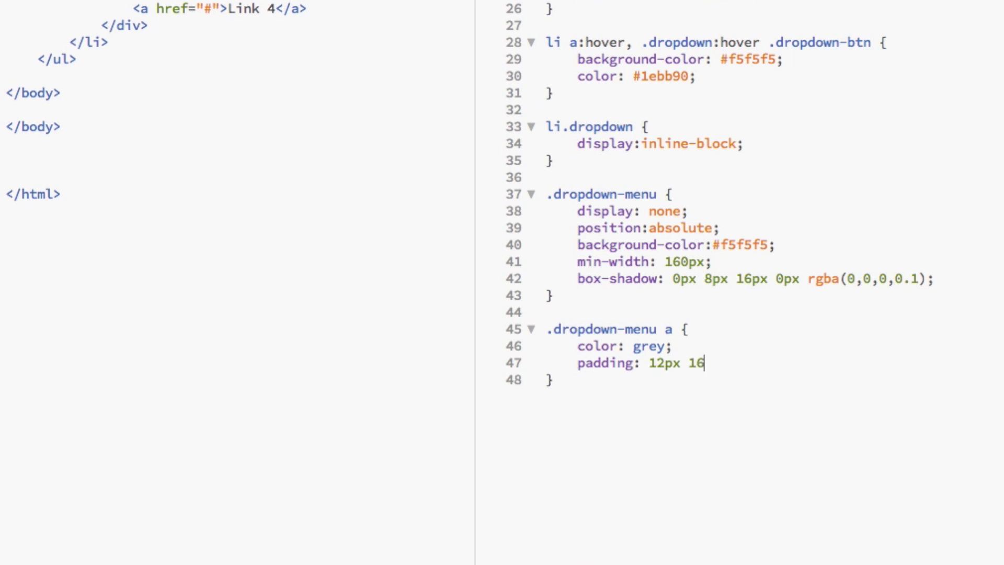
type("px;")
key("Return")
type("text-de")
key("Return")
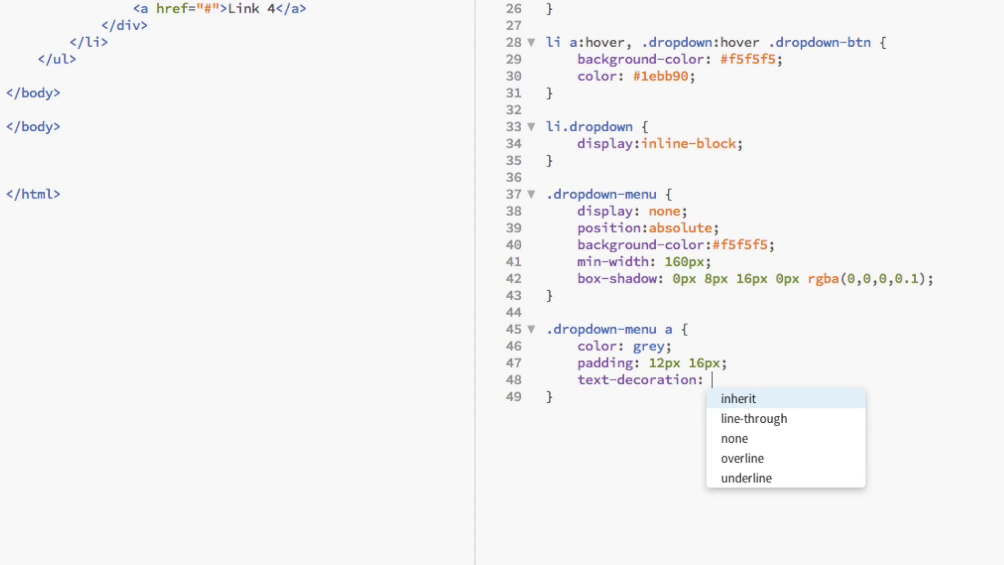
type("none;")
key("Return")
type("dis")
key("Return")
type("bl")
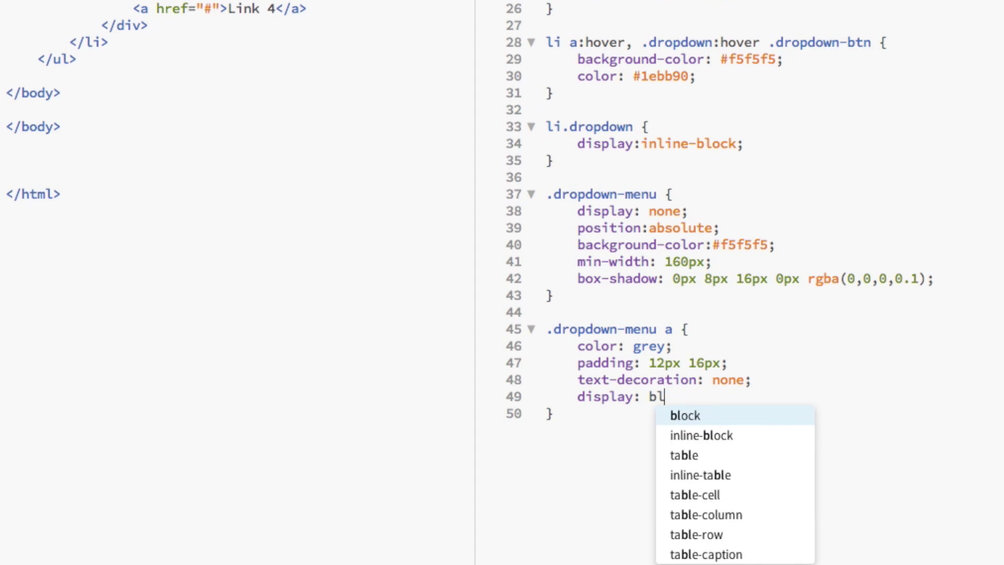
key("Return")
type(";")
key("Return")
type("text-align: left;")
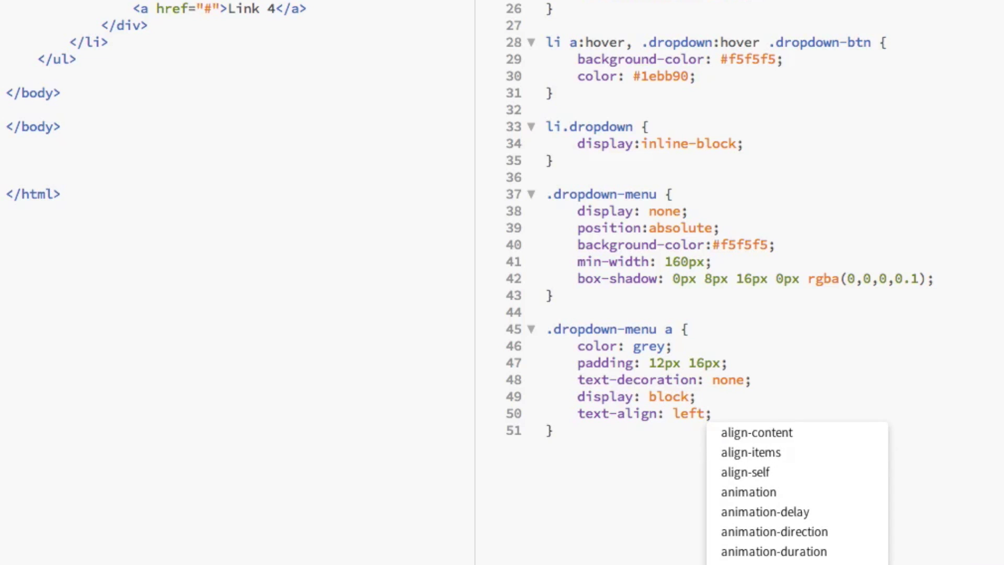
left_click(641, 484)
scroll(774, 204, "down", 3)
key("Return")
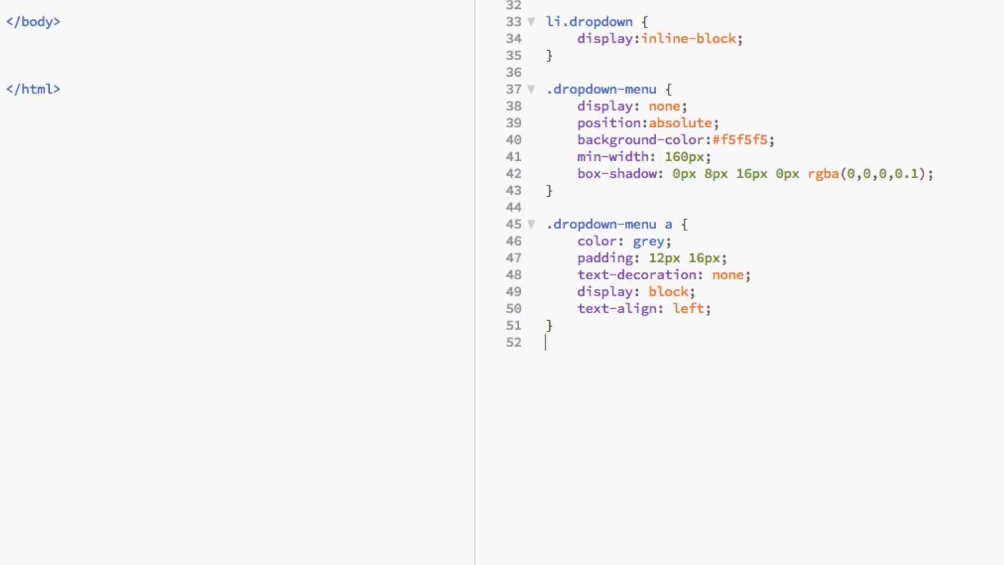
Add a .dropdown-menu a:hover rule with background-color #1ebb90 and color #fff
key("Return")
type(".dropdown-m")
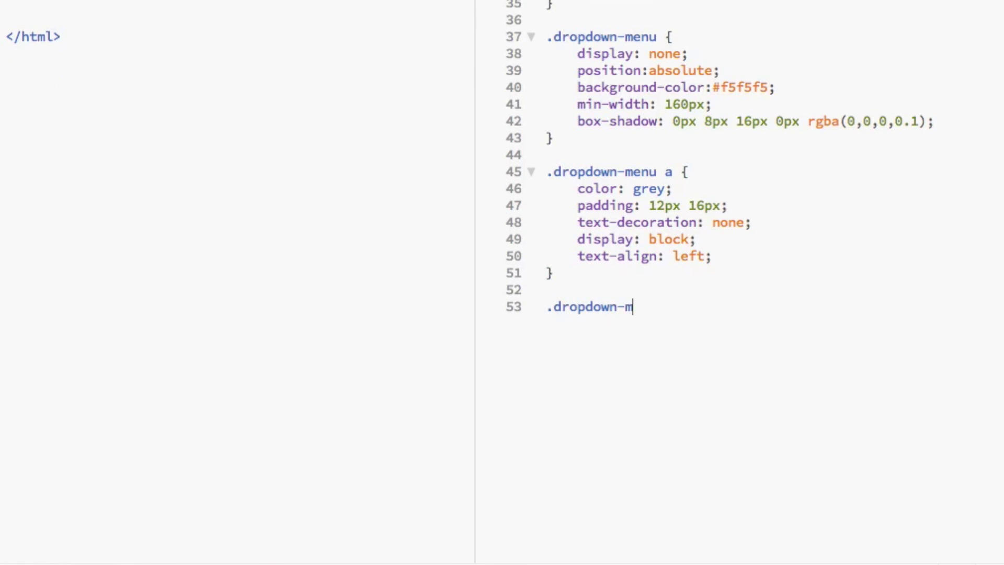
type("enu a:hover {")
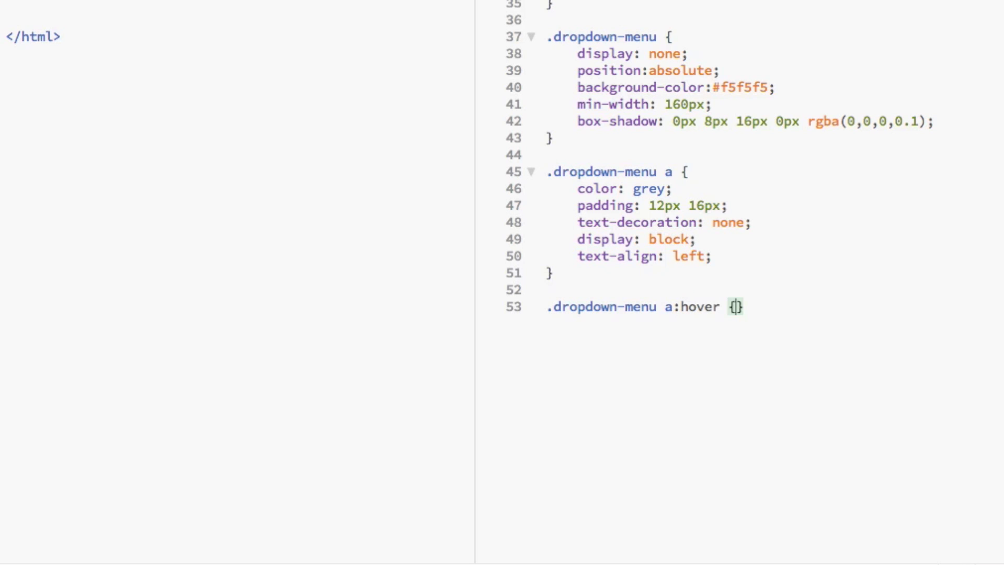
key("Return")
type("backgro")
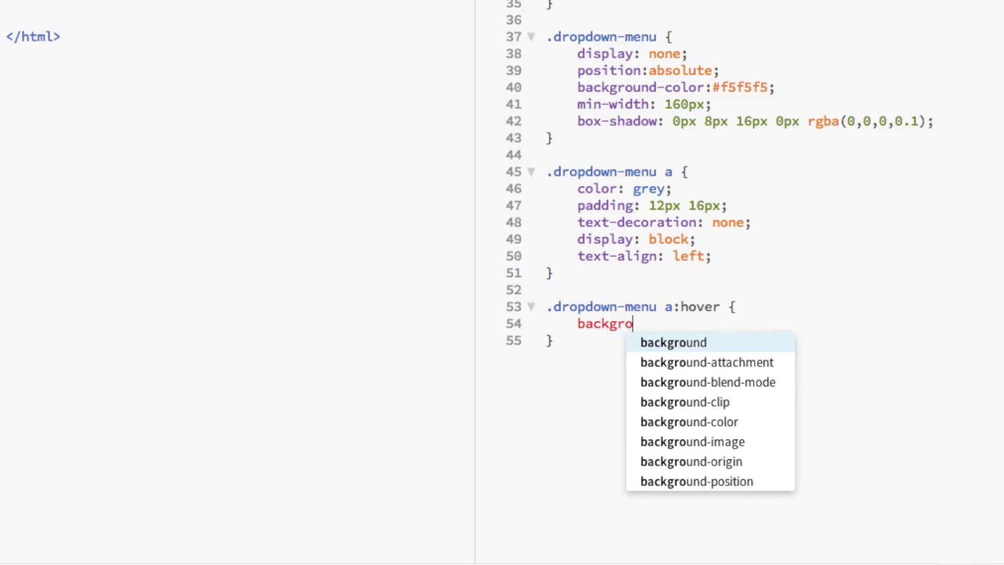
type("und-c")
key("Return")
type("#1")
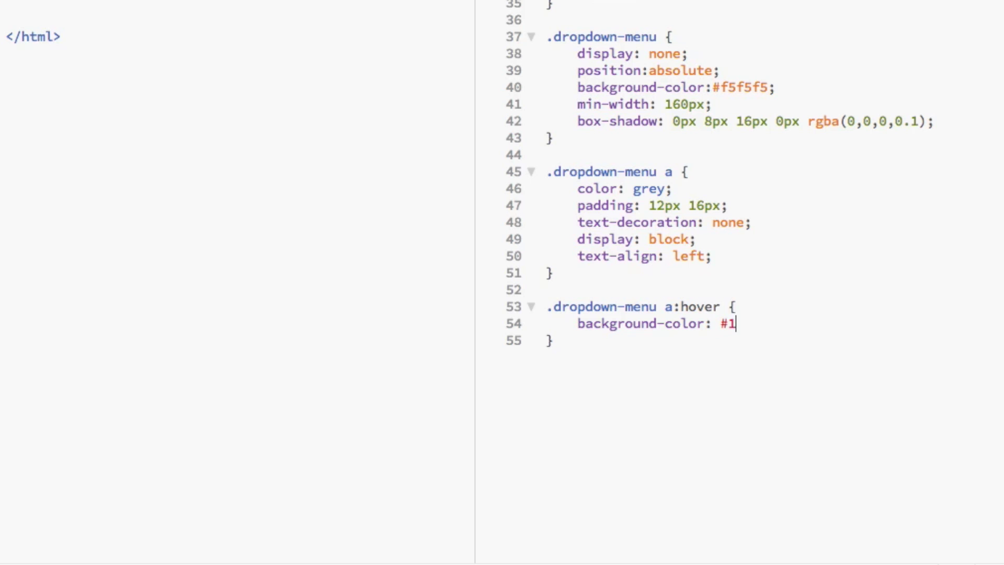
type("ebb90;")
key("Return")
type("color: ")
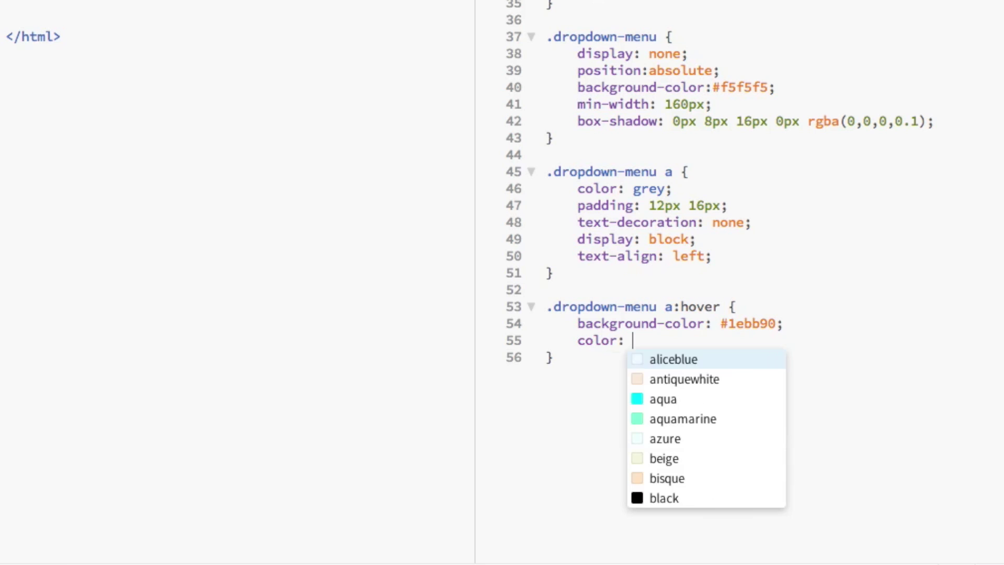
type("#fff;")
key("Down")
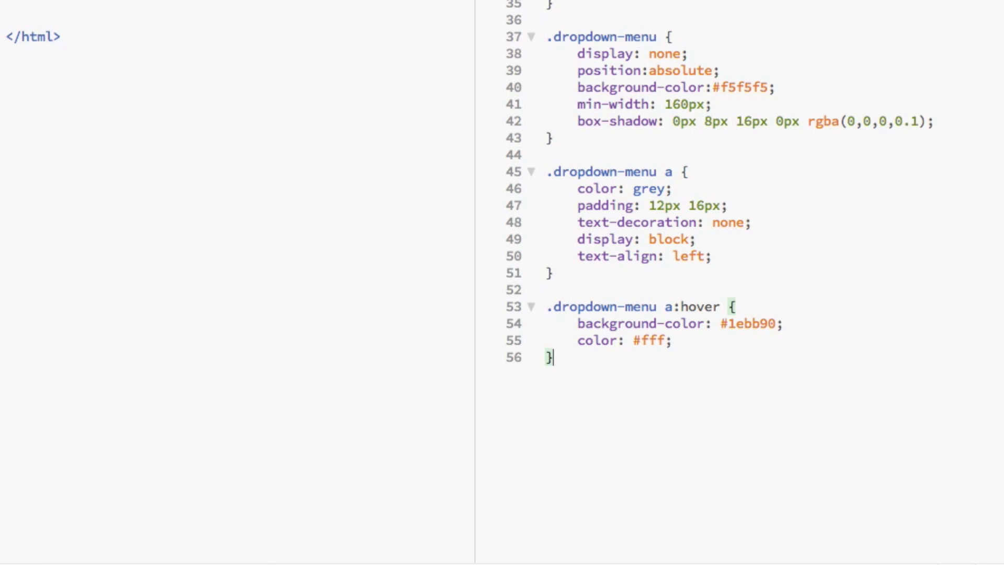
key("Return")
key("Return")
type(".drop")
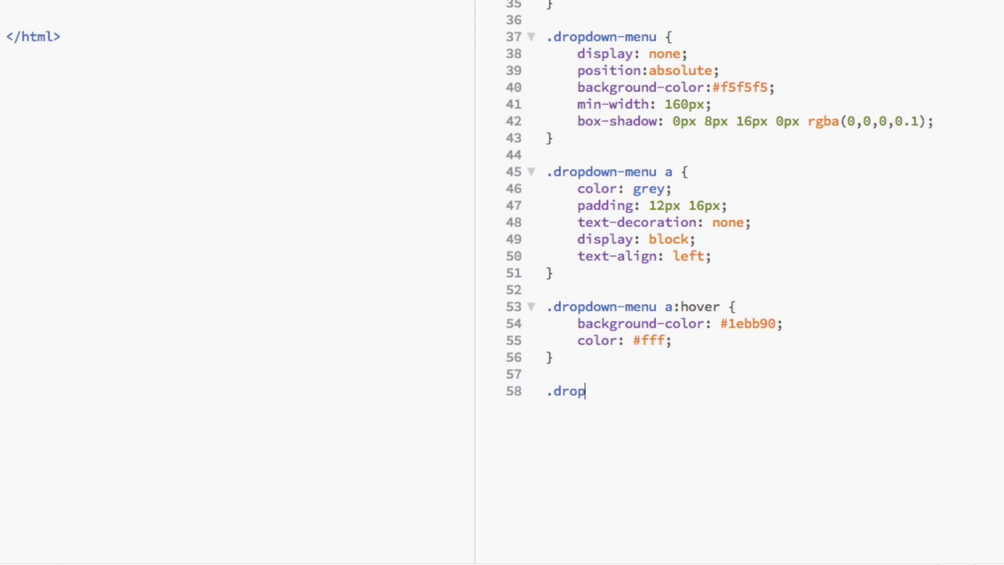
type("down:hover .")
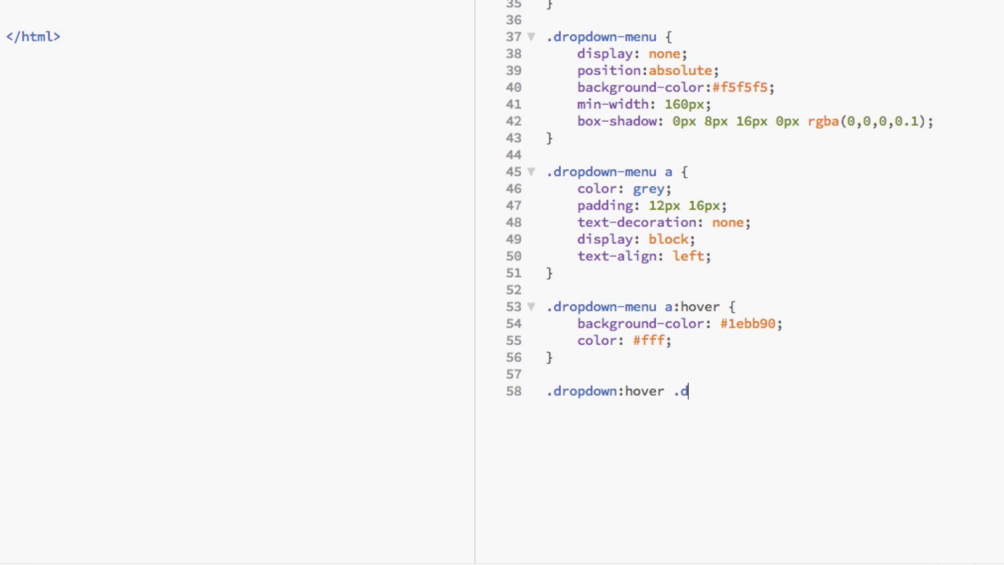
type("down-")
type("menu ")
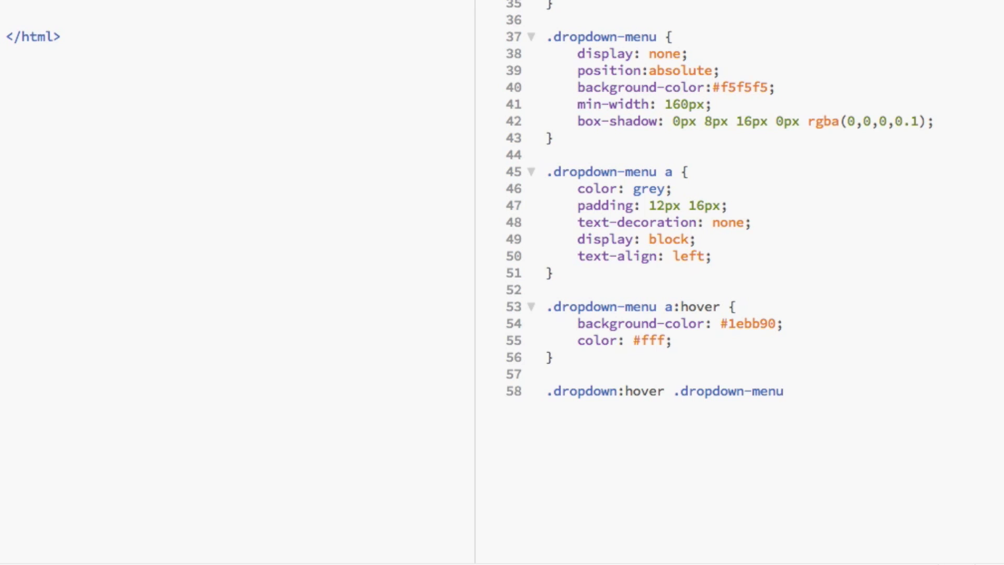
type("{")
Add display: block to the new .dropdown:hover .dropdown-menu rule using the suggested property and value
key("Return")
type("dis")
key("Return")
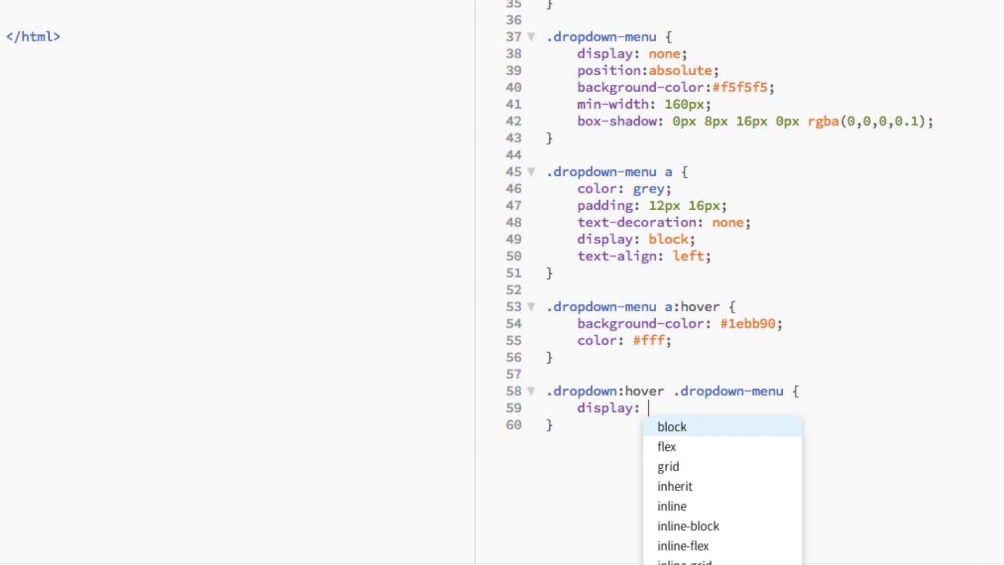
key("Return")
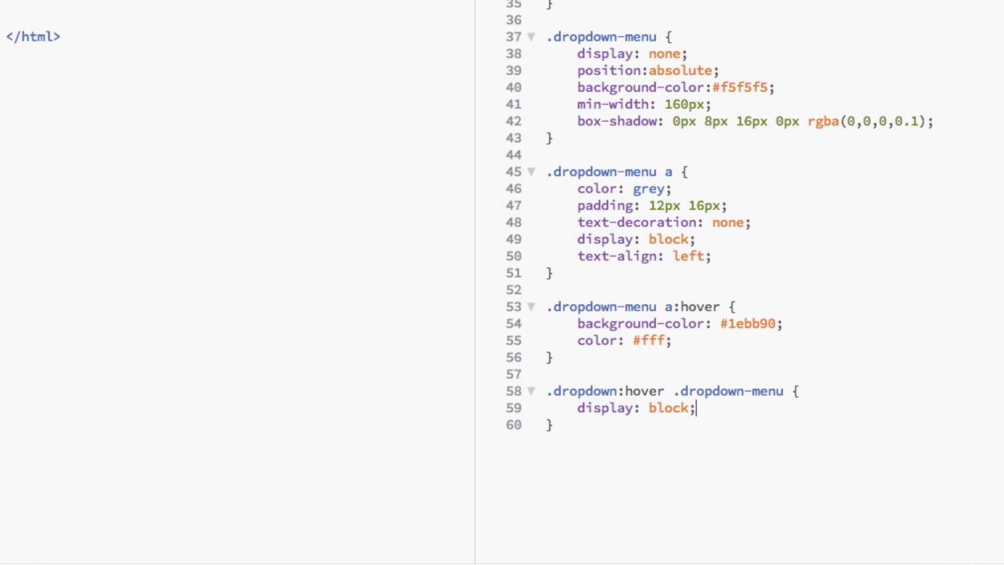
type("margin: 0 auto;")
Write the declarations for the body, list and list item rules
key("Return")
type("padding:")
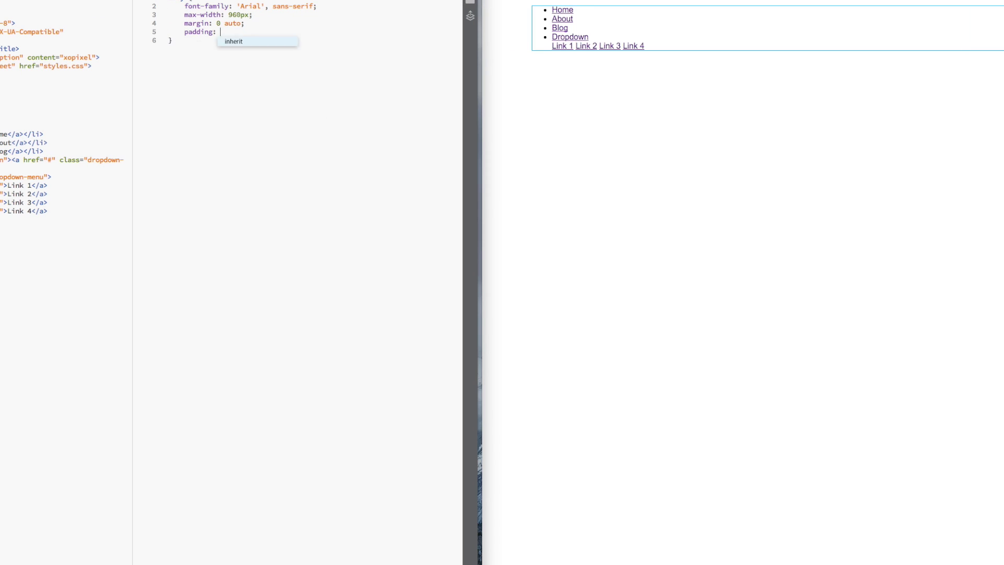
type(" 20px;")
key("Return")
type("ul {")
key("Return")
type("list-style-type: none;")
key("Return")
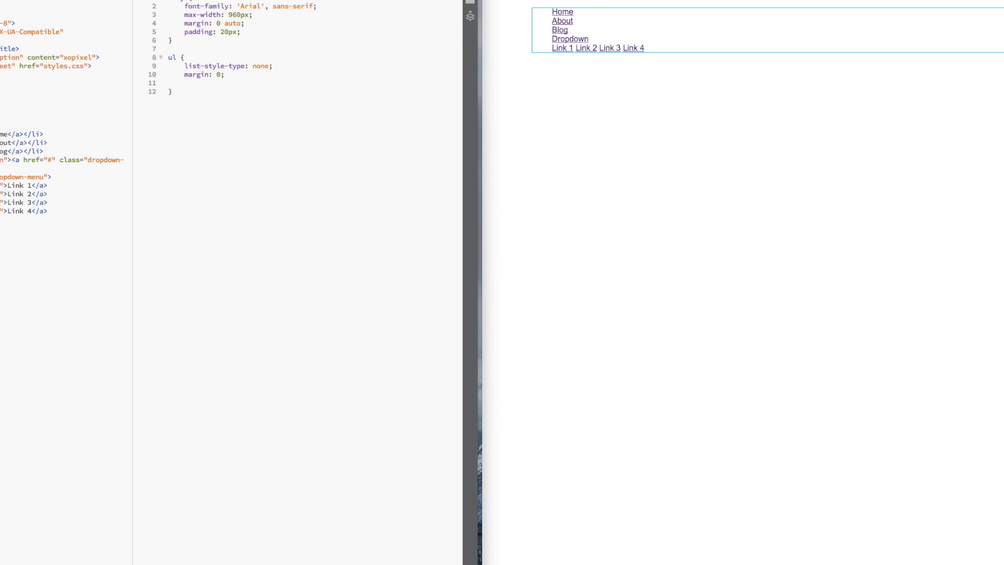
type("margin: 0;")
key("Return")
type("padding: 0;")
key("Return")
type("overflow: hidden;     ")
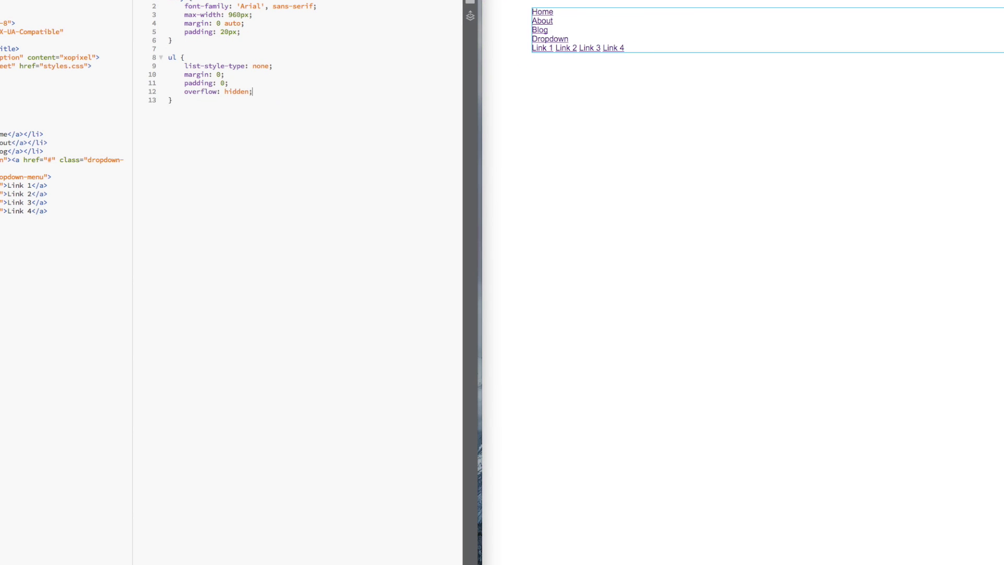
type("background-color: #1ebb90; }  li {     float: left;")
key("Down")
key("Return")
key("Return")
type("li a, .dropdown-btn {     ")
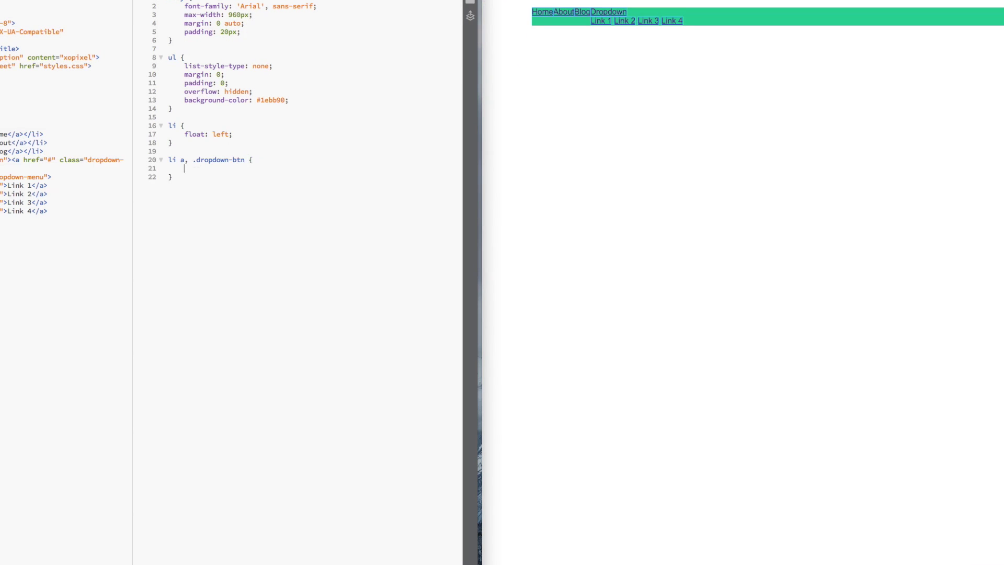
type("display: inline-block;")
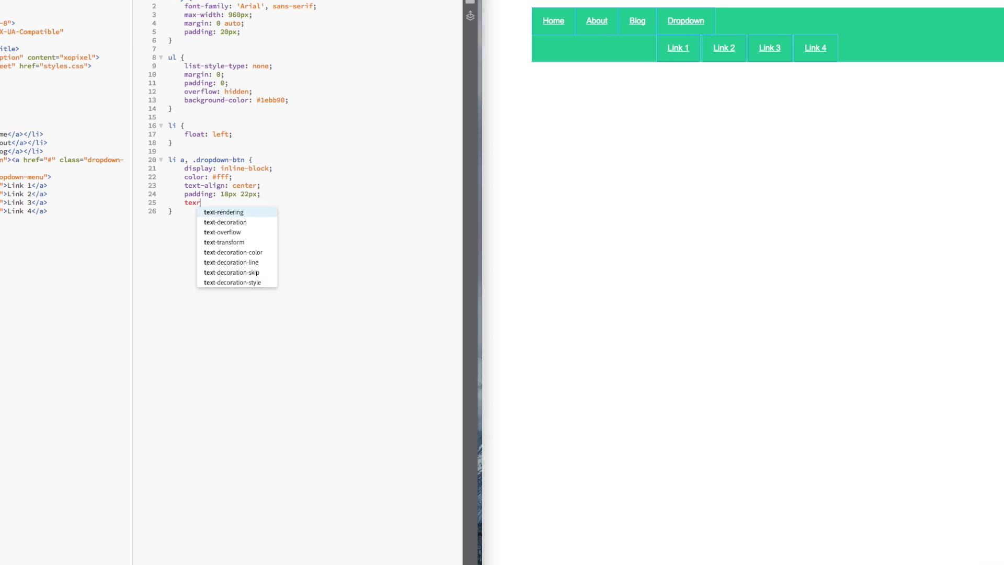
type("     color: #fff;     text-align: center;     padding: 18px 22px;     text-decoration: none;")
Add the link rule, the link hover colour and the dropdown item display rule
key("Down")
key("Return")
key("Return")
type("li a:hover, .dropdown:hover .dropdown-btn {")
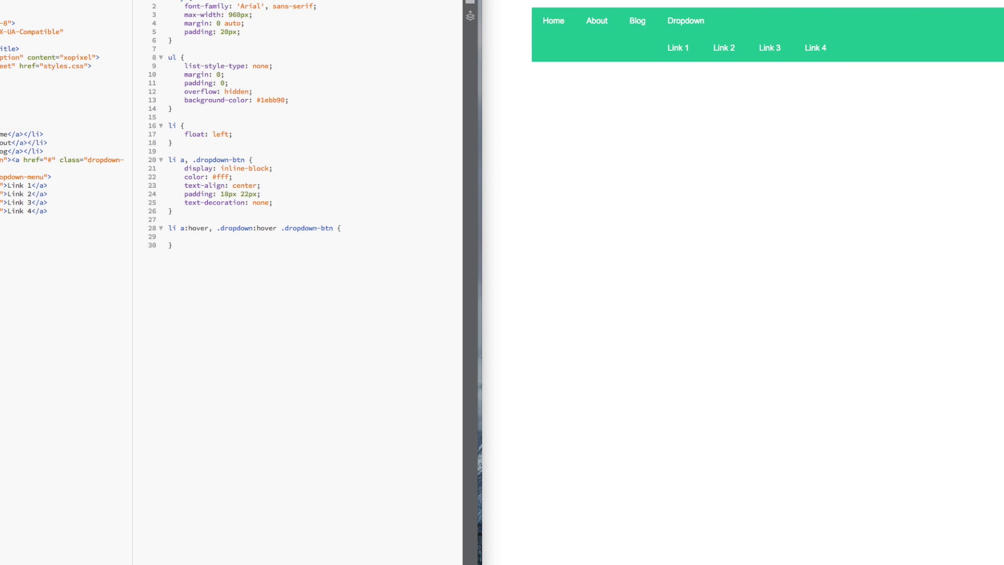
type("     background-color: #f5f5f5;     color: #")
type("1ebb90;")
key("Down")
key("Return")
key("Return")
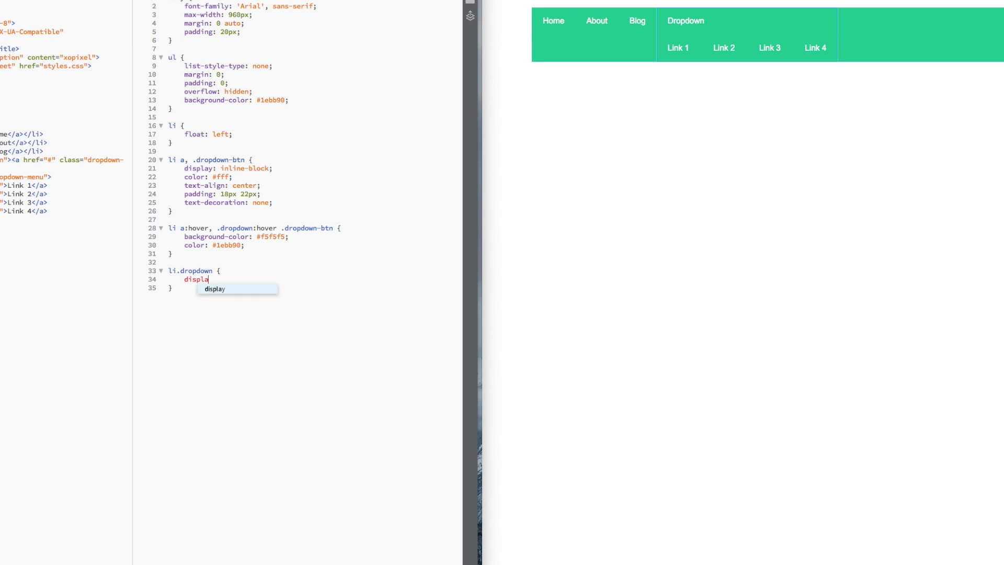
type("li.dropdown { display:inline-block;")
key("Down")
key("Return")
key("Return")
type(".dropdown-menu {     display: none;     position:absolute;     background-color:#f5f5f5;")
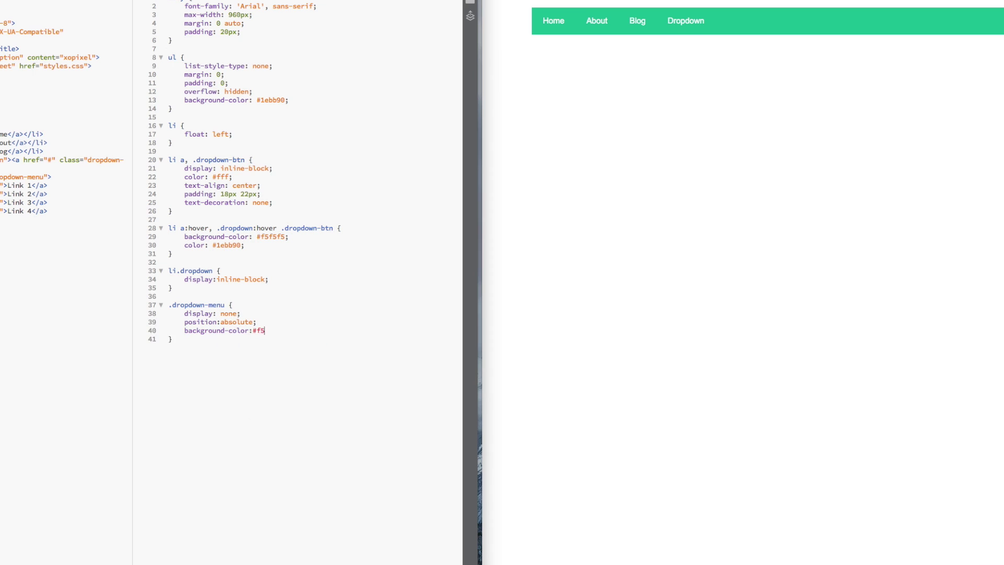
type("     min-width: 160px;     box-shadow: 0px 8px 16px 0px rgba(")
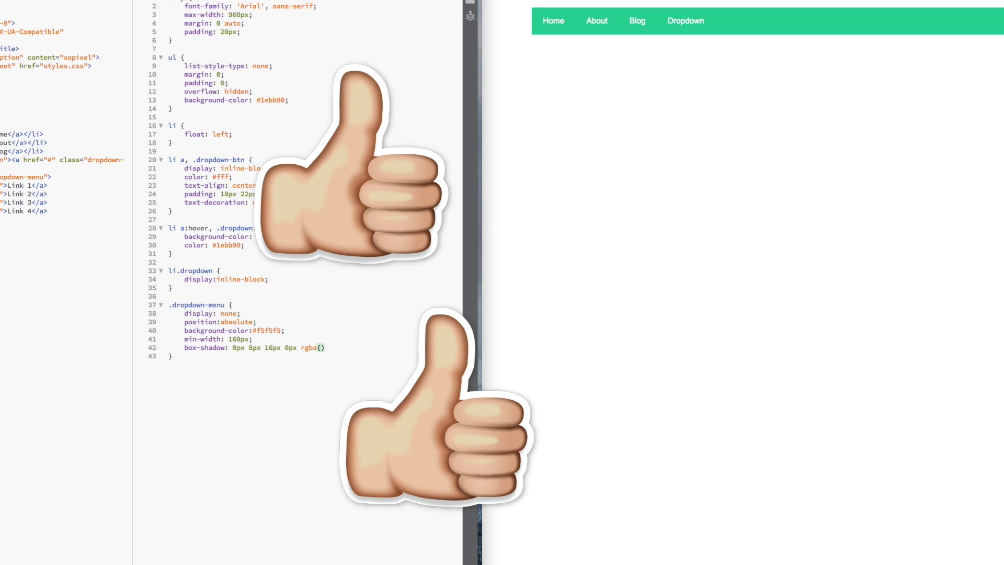
type("0,0,0,0.1);")
Style the dropdown menu shadow, dropdown link text-decoration and hover colour, then start the reveal rule
key("Down")
key("Return")
key("Return")
type(".dropdown-menu a {     color: grey;     padding: 12px 16px;")
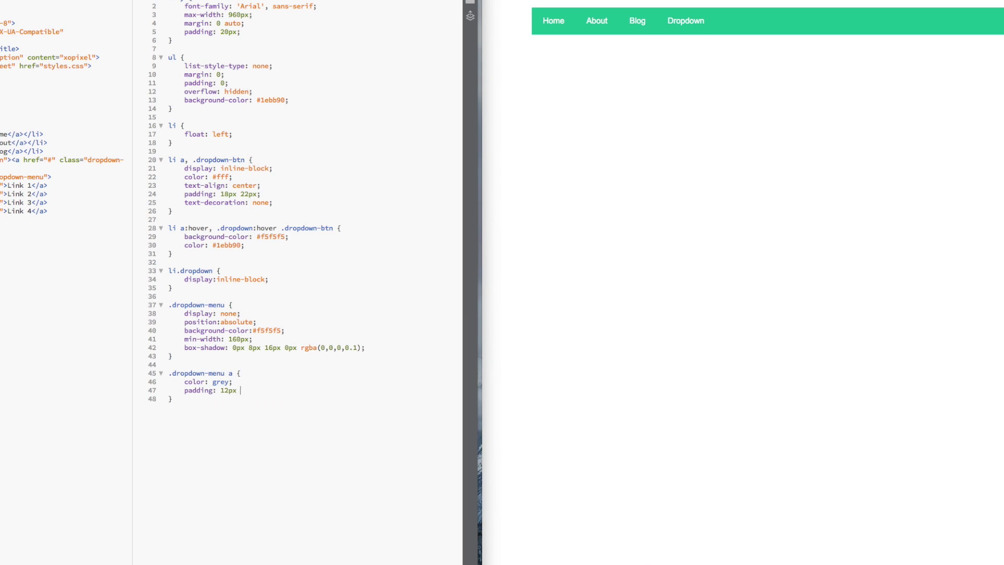
type("     text-decoration: none;     display: block;     text-align: left;")
key("Down")
key("Return")
key("Return")
type(".dropdown-menu a:hover {")
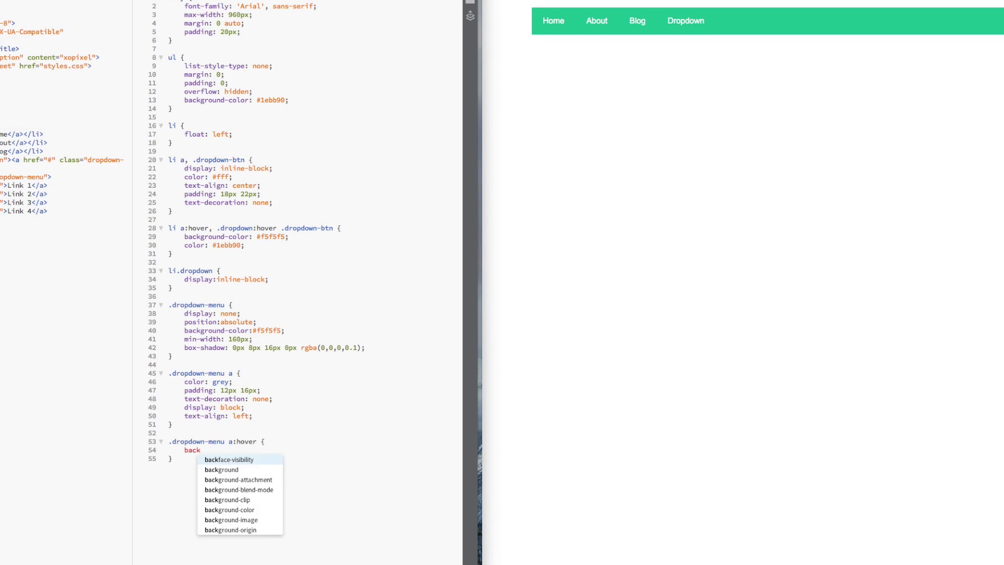
type("     background-color: #1ebb90;     color: #fff;")
key("Down")
key("Return")
key("Return")
type(".dropdown:hover .dropdown-menu {     display: block;")
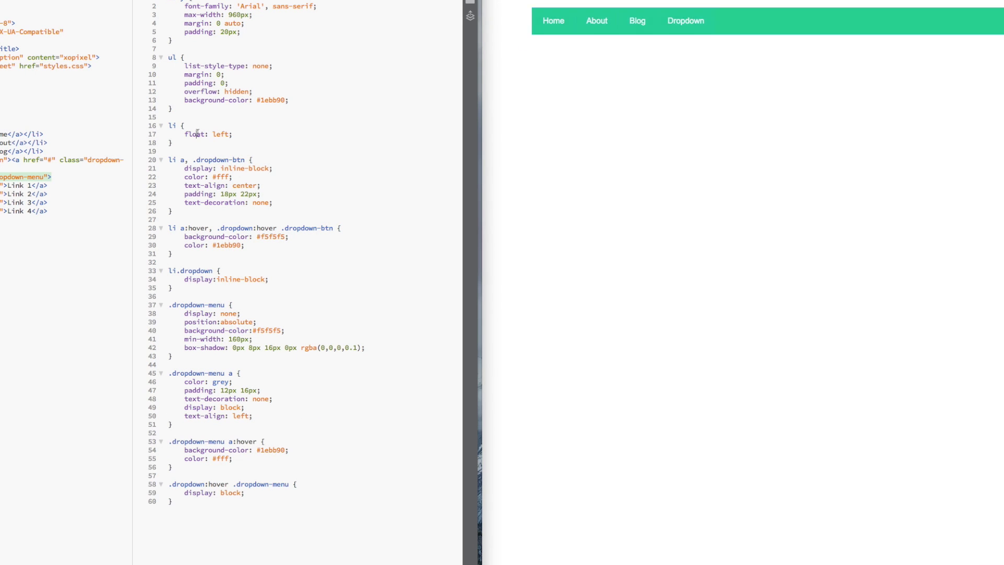